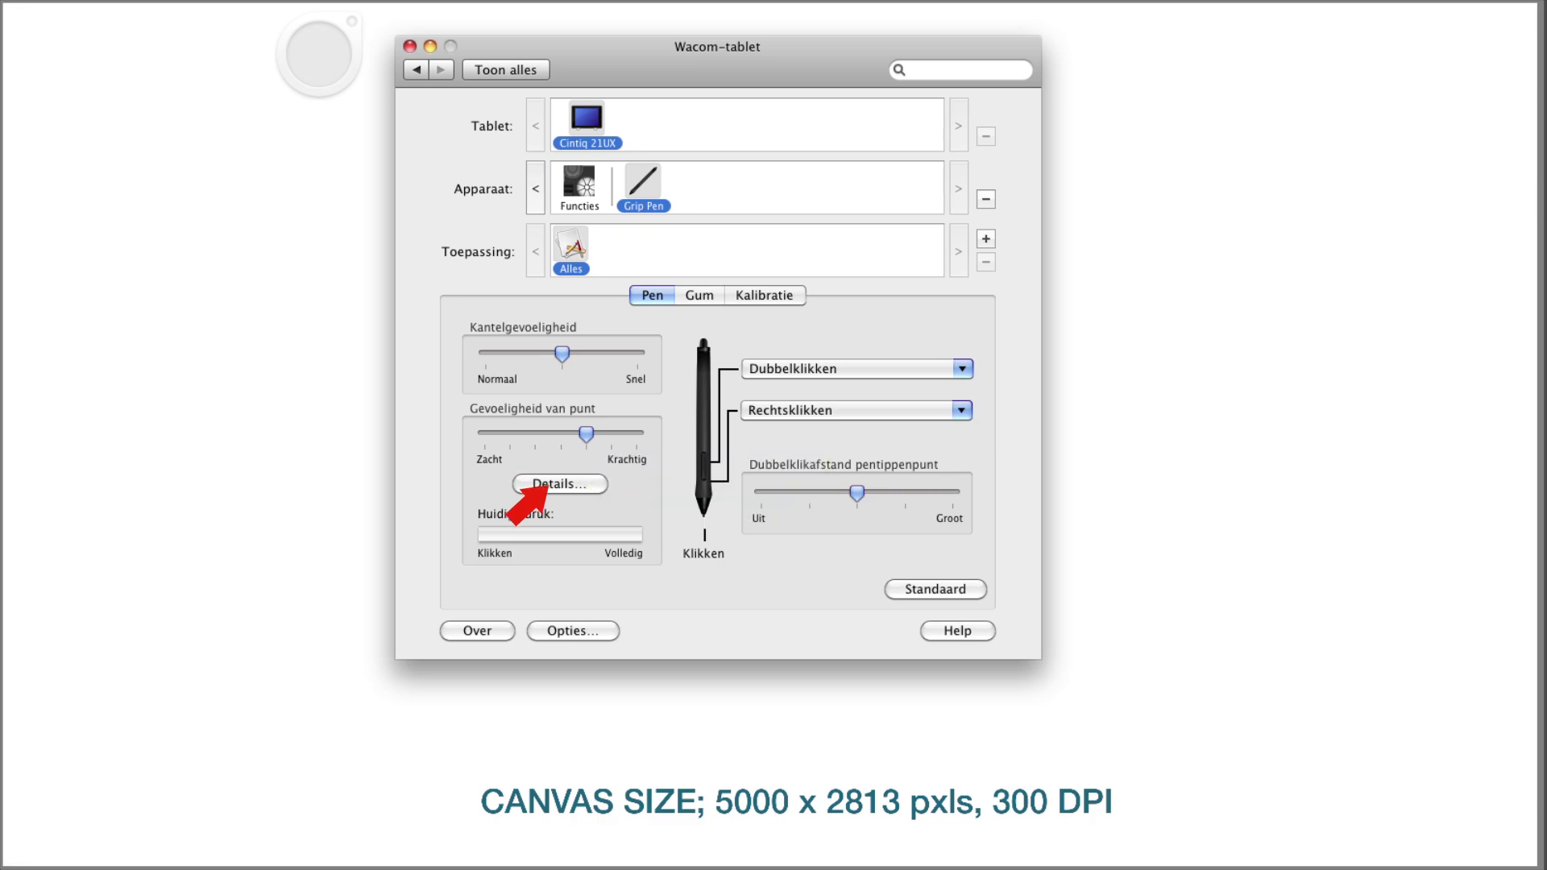
- Review the Grip Pen's tip sensitivity and click threshold details, accept them, and close the tablet settings
{"action": "left_click", "coordinate": [549, 485]}
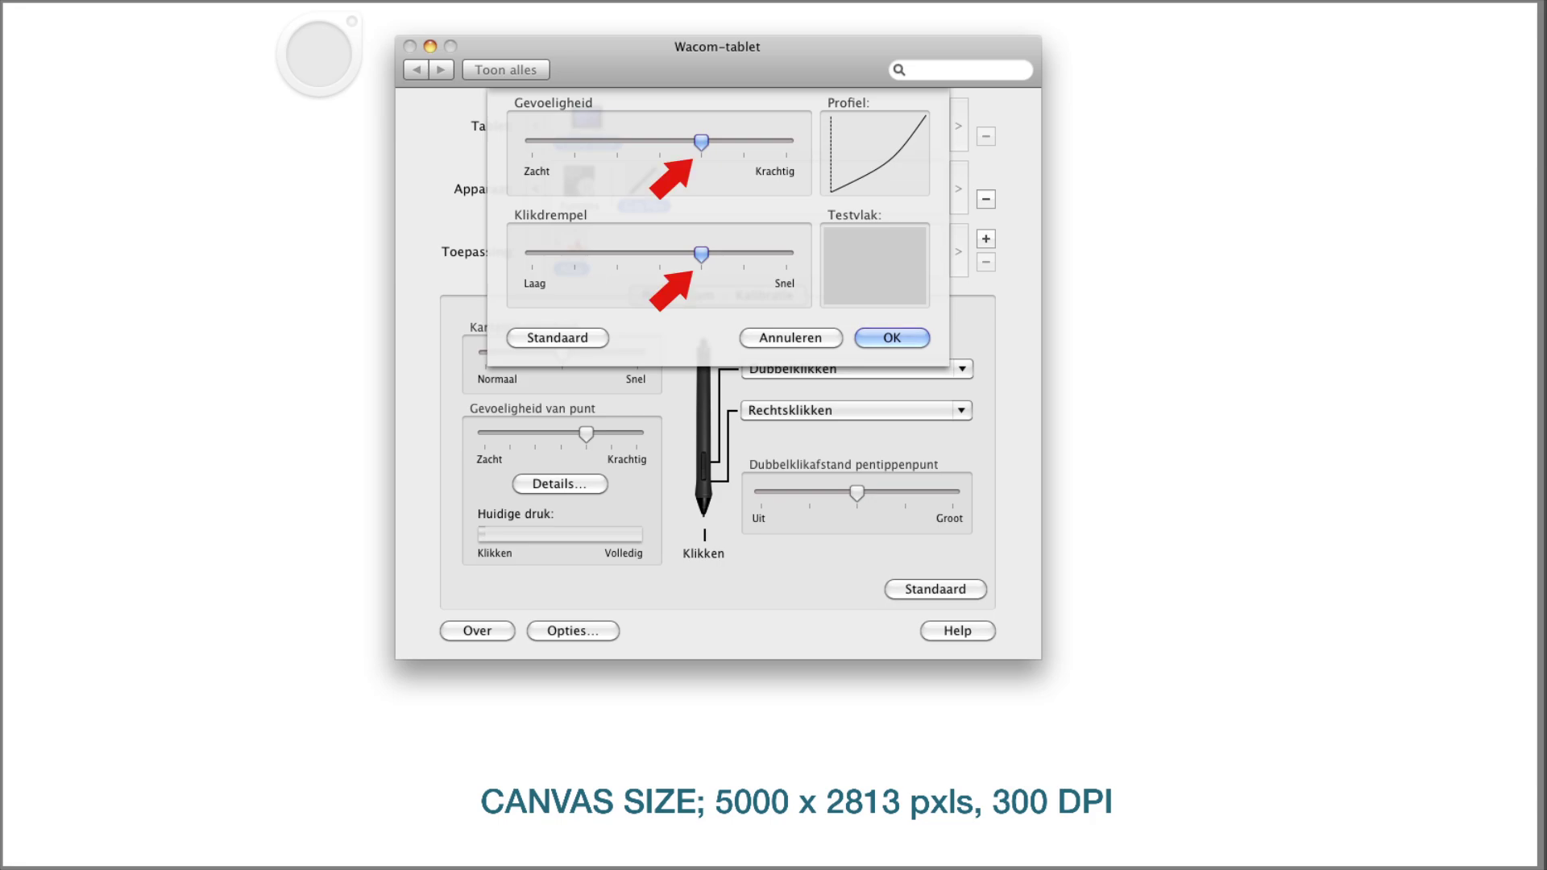
{"action": "mouse_move", "coordinate": [830, 282]}
{"action": "left_mouse_down"}
{"action": "mouse_move", "coordinate": [896, 251]}
{"action": "mouse_move", "coordinate": [900, 269]}
{"action": "mouse_move", "coordinate": [853, 255]}
{"action": "mouse_move", "coordinate": [865, 271]}
{"action": "left_mouse_up"}
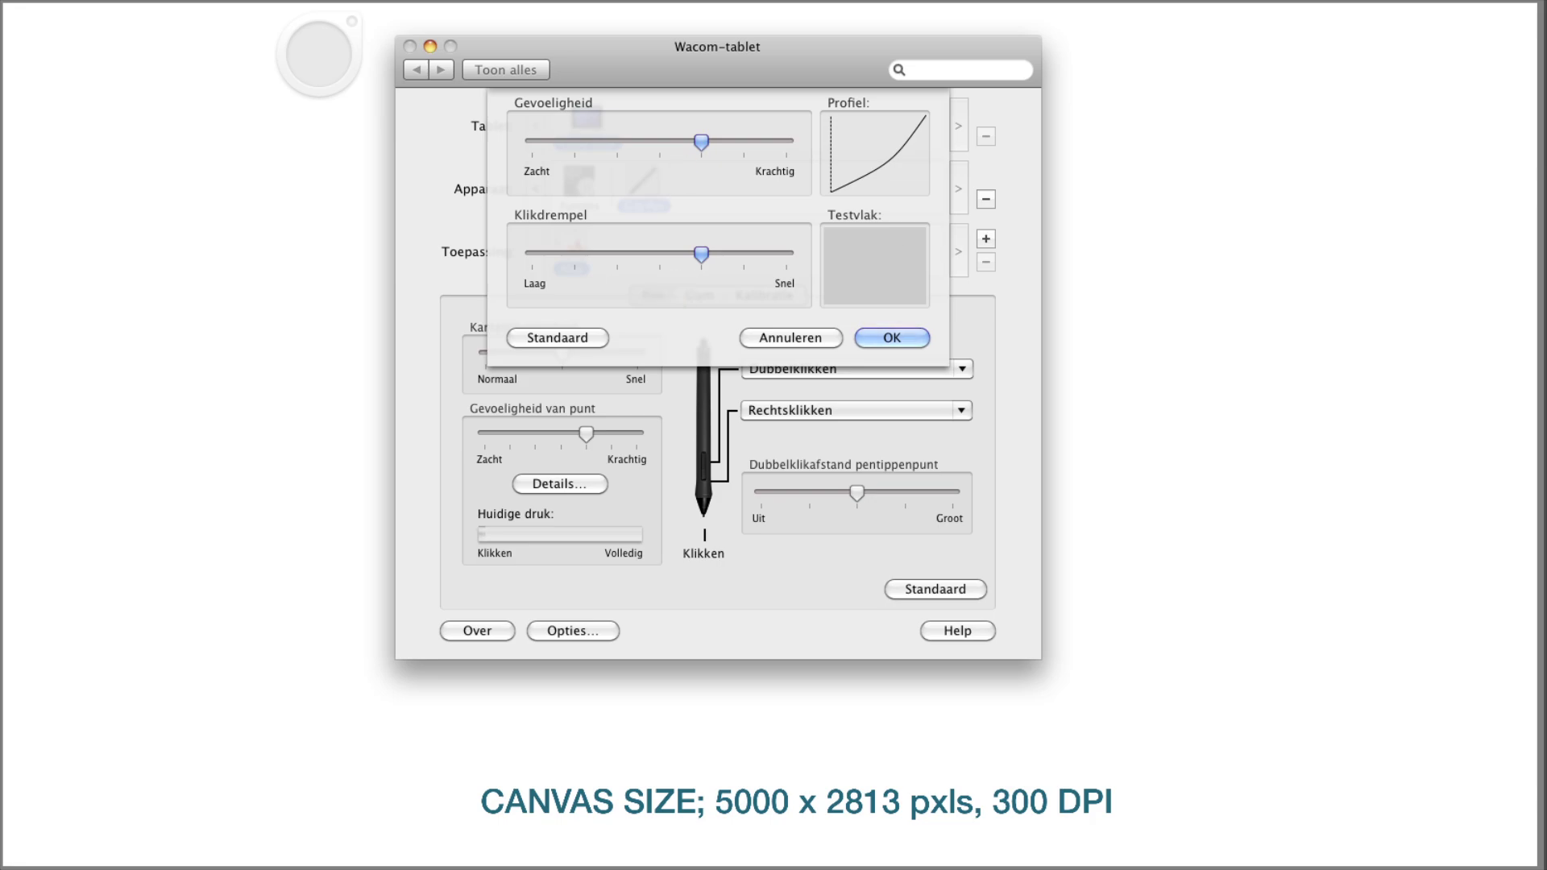
{"action": "left_click", "coordinate": [892, 337]}
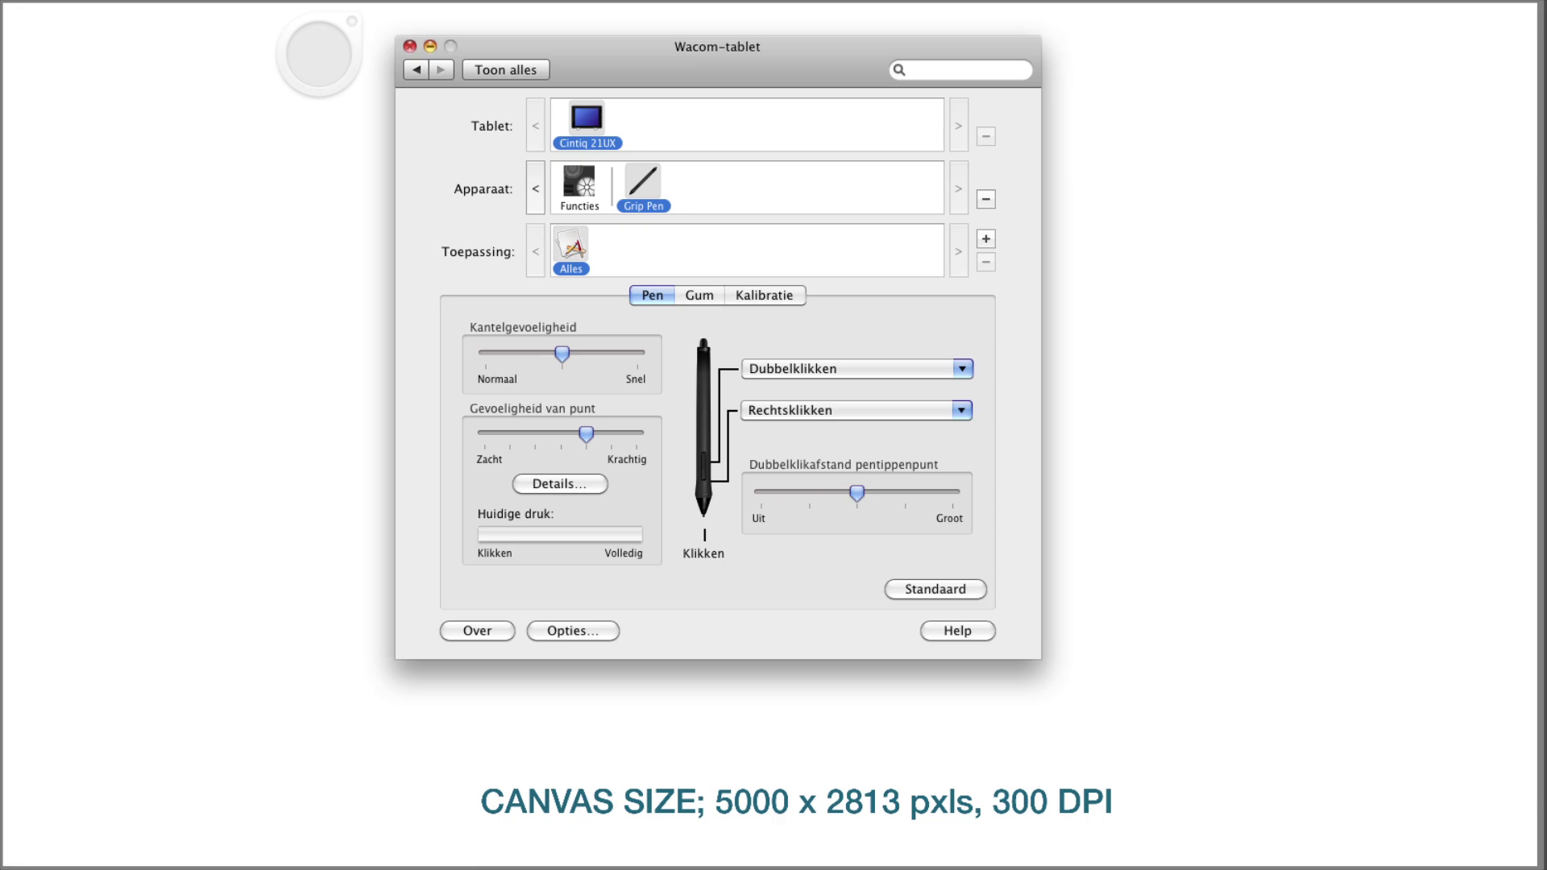
{"action": "left_click", "coordinate": [410, 47]}
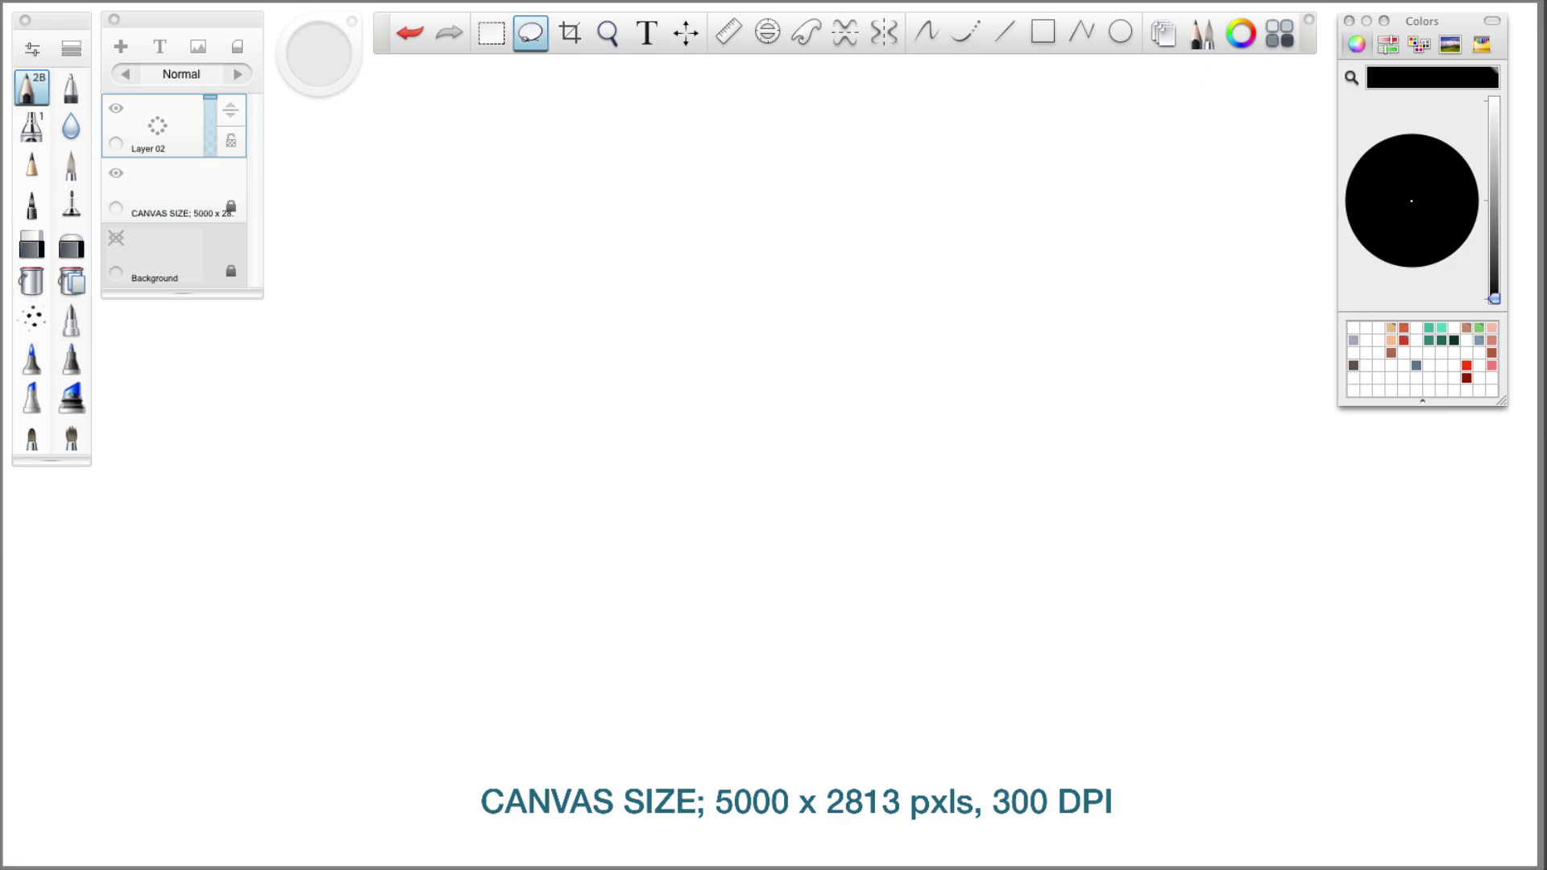
- Open the Pencil Sketch brush's properties and examine its Brush Color and Brush Advance Properties settings
{"action": "double_click", "coordinate": [31, 87]}
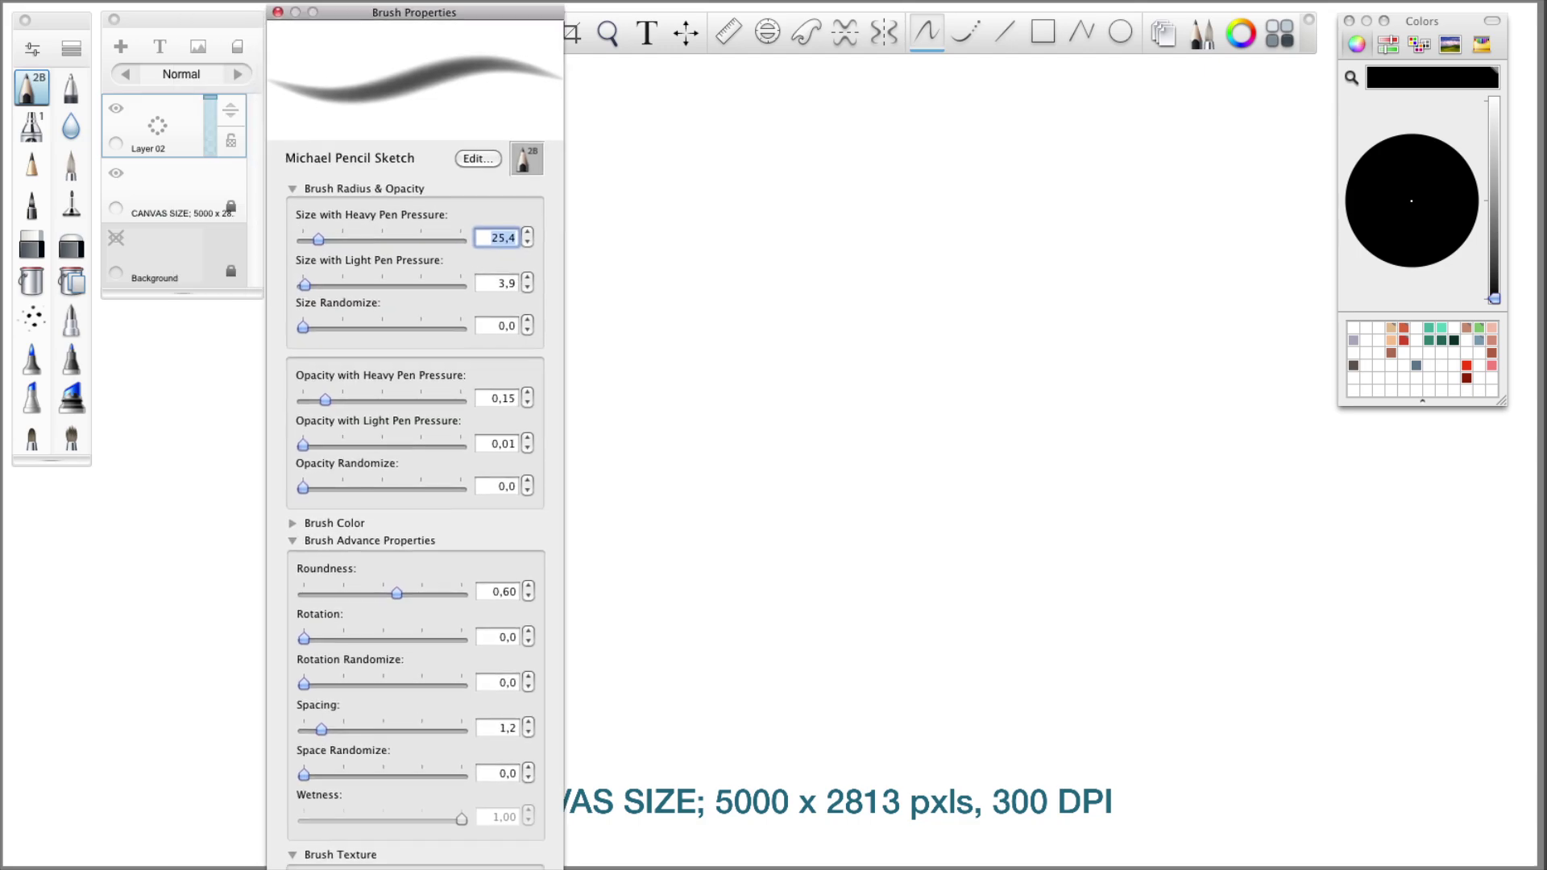
{"action": "left_click_drag", "start_coordinate": [414, 12], "coordinate": [419, 13]}
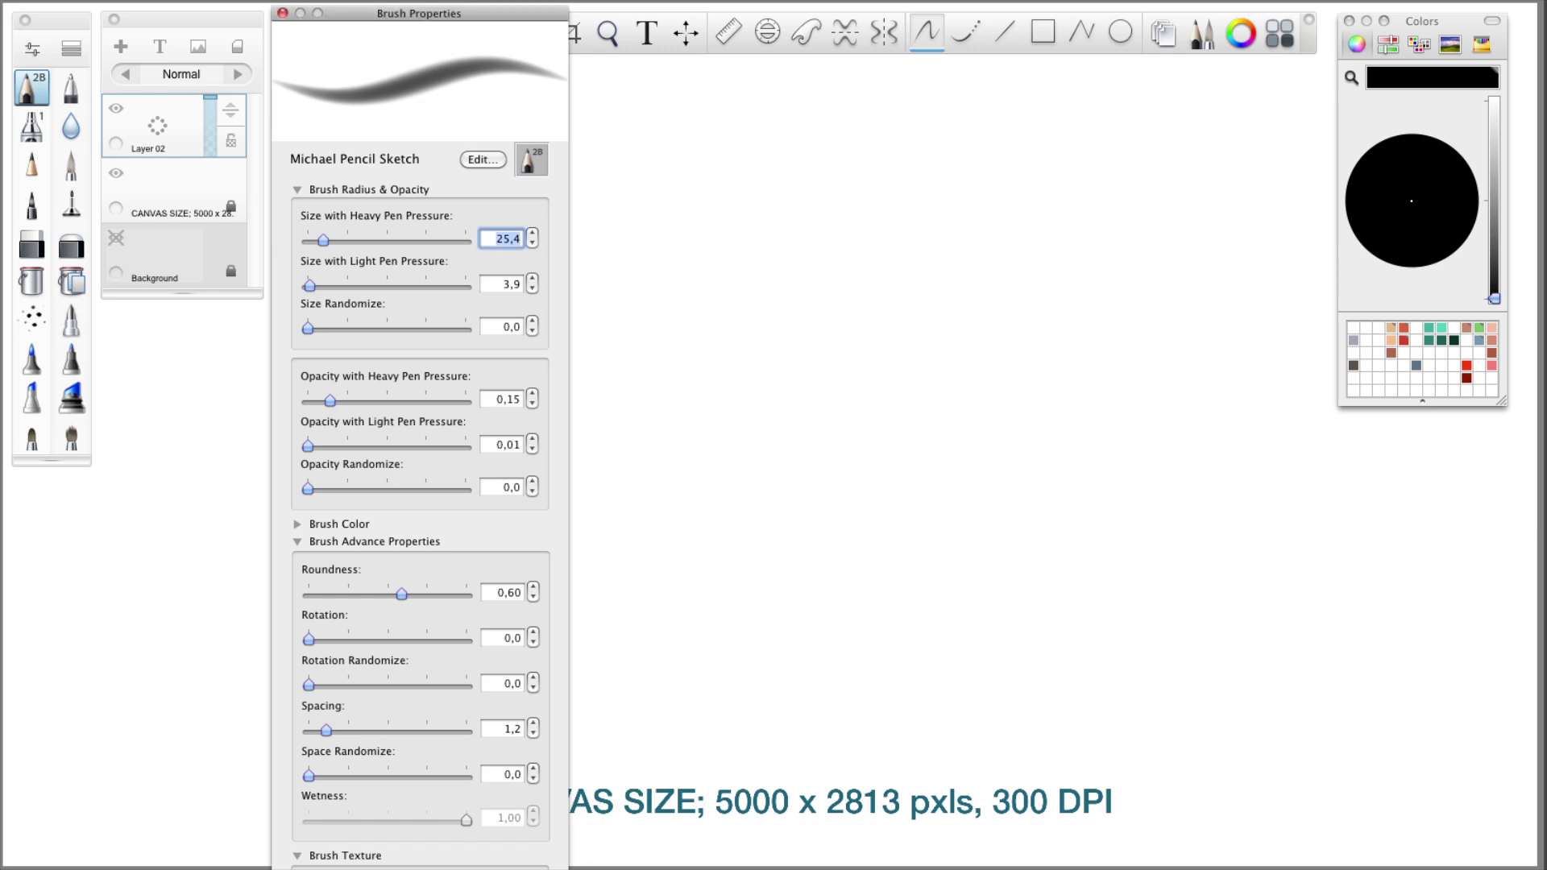
{"action": "left_click", "coordinate": [297, 525]}
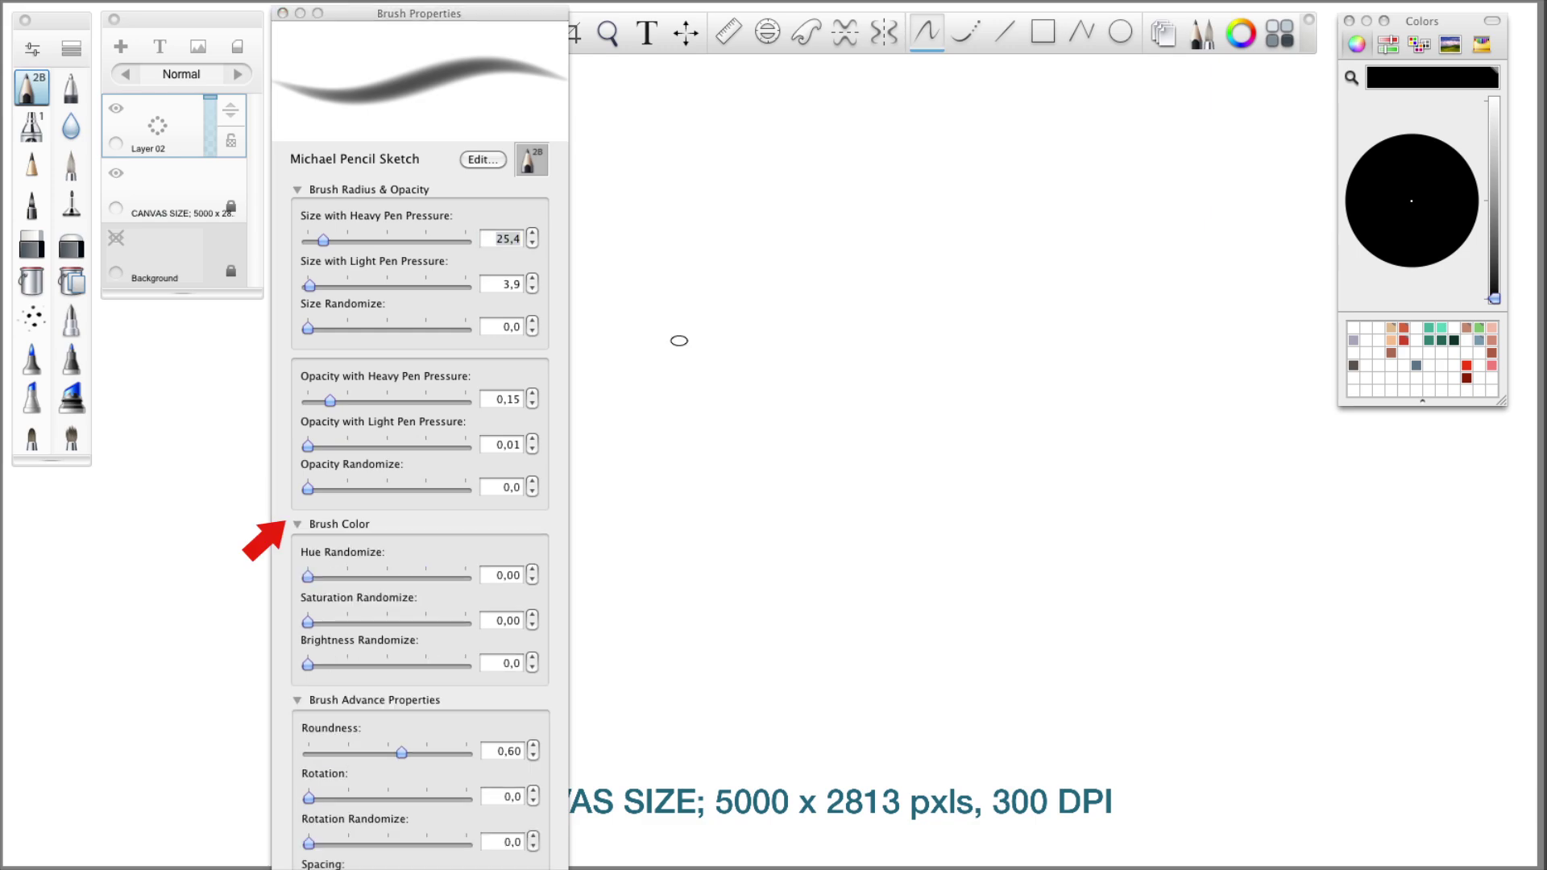
{"action": "left_click", "coordinate": [568, 439]}
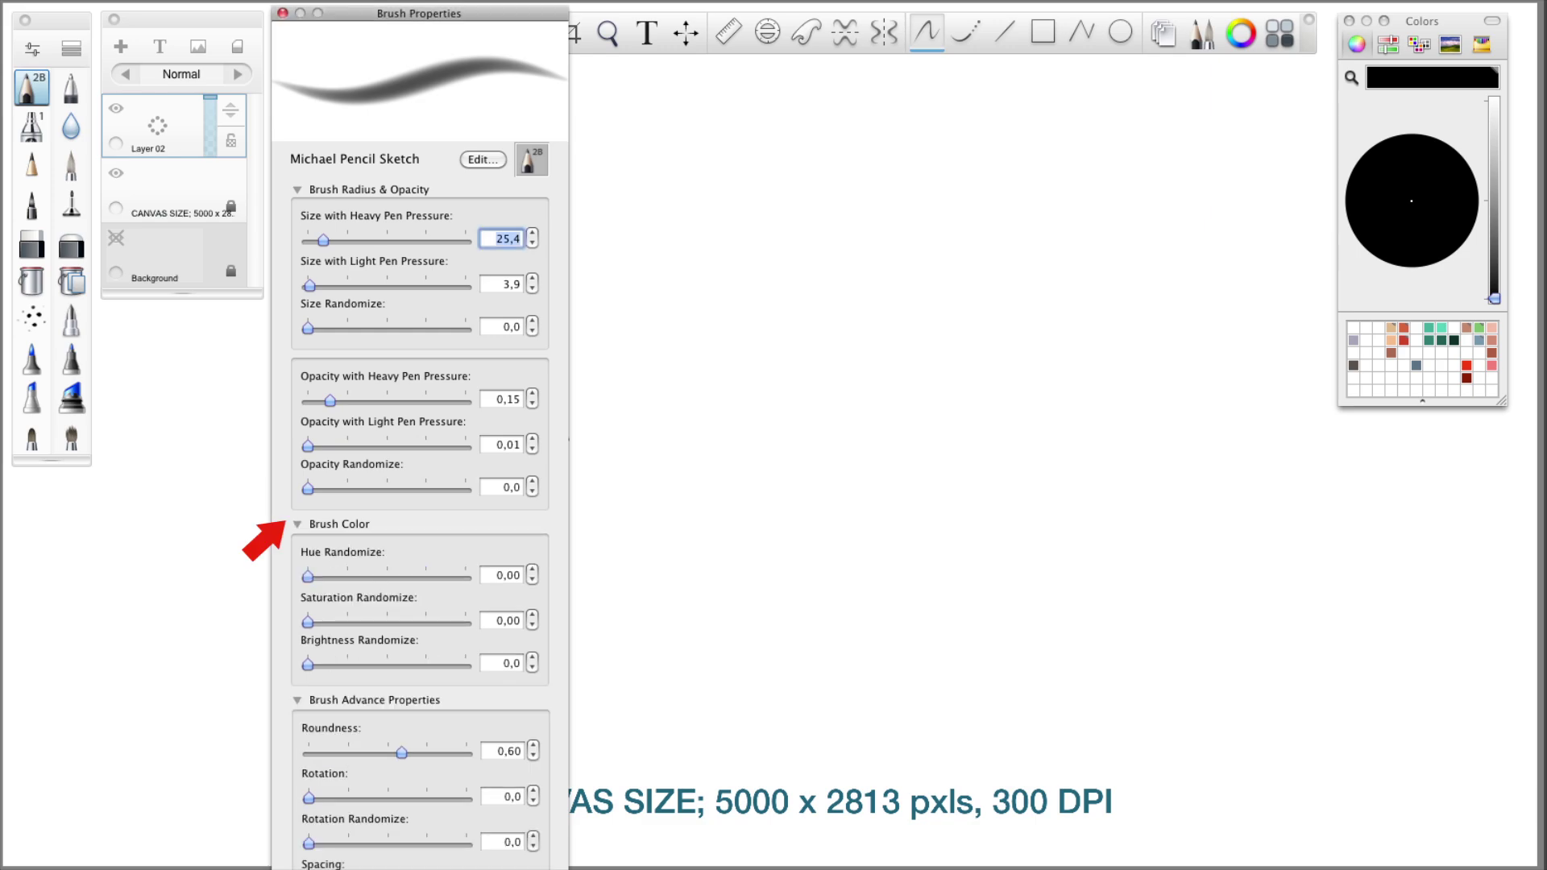
{"action": "left_click", "coordinate": [298, 524]}
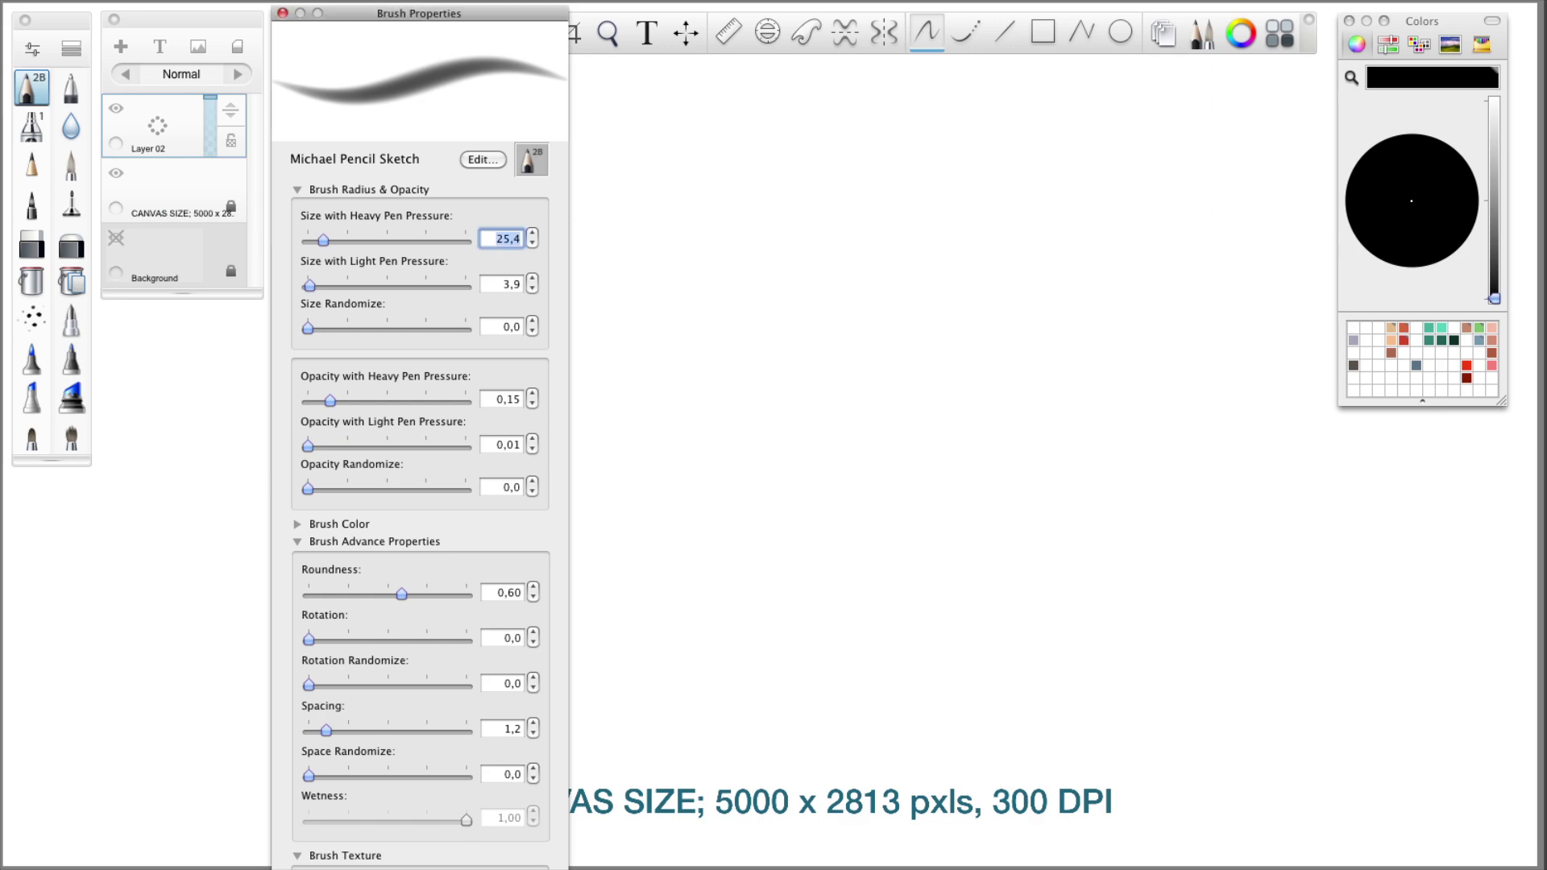
{"action": "left_click", "coordinate": [297, 543]}
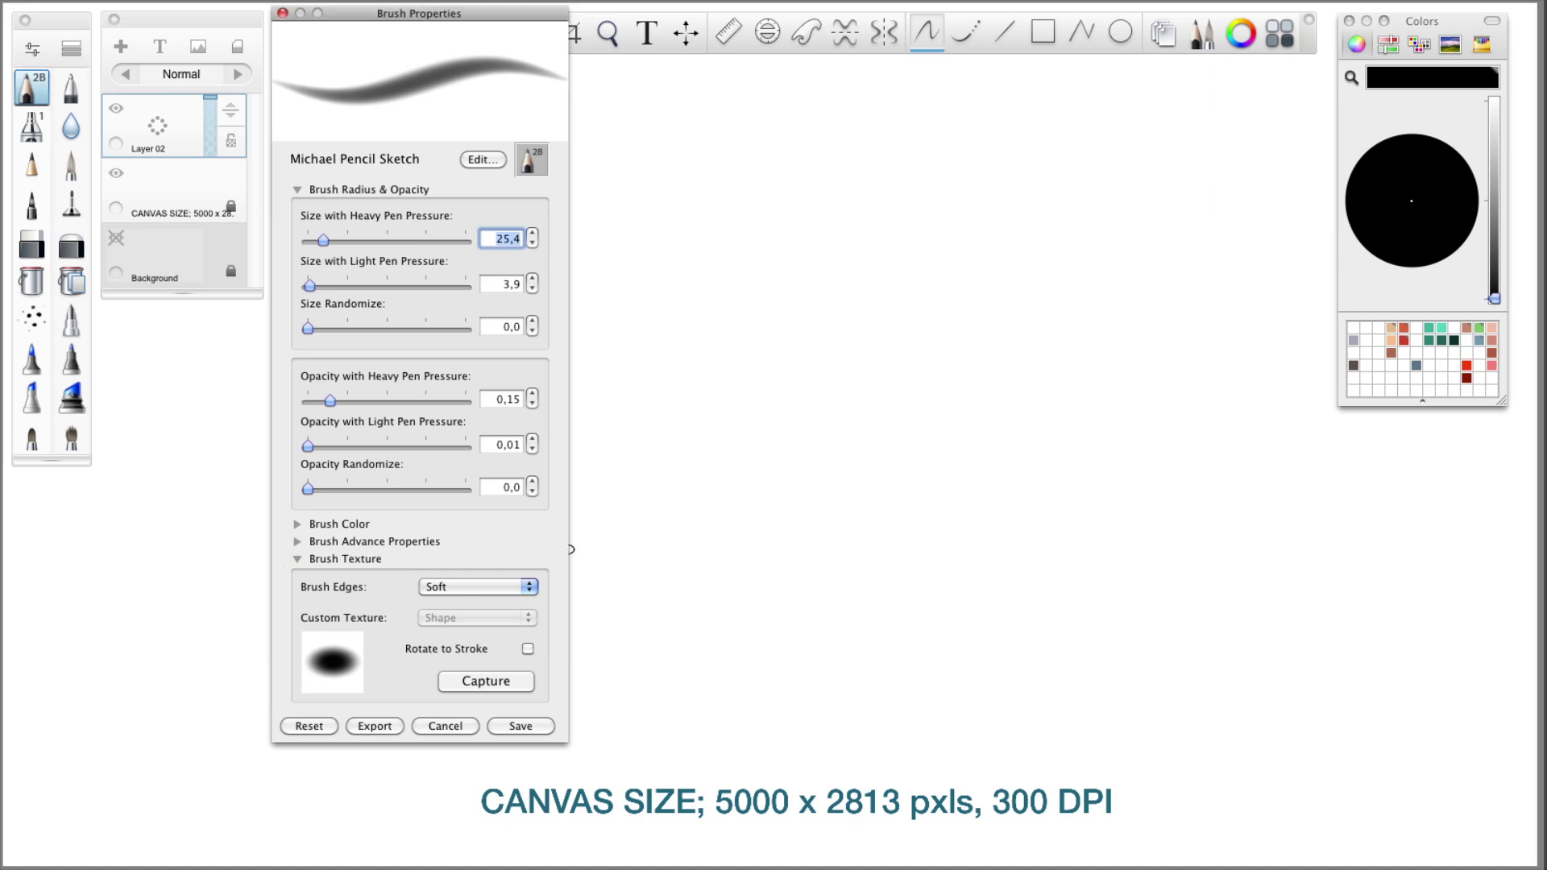
{"action": "left_click", "coordinate": [297, 543]}
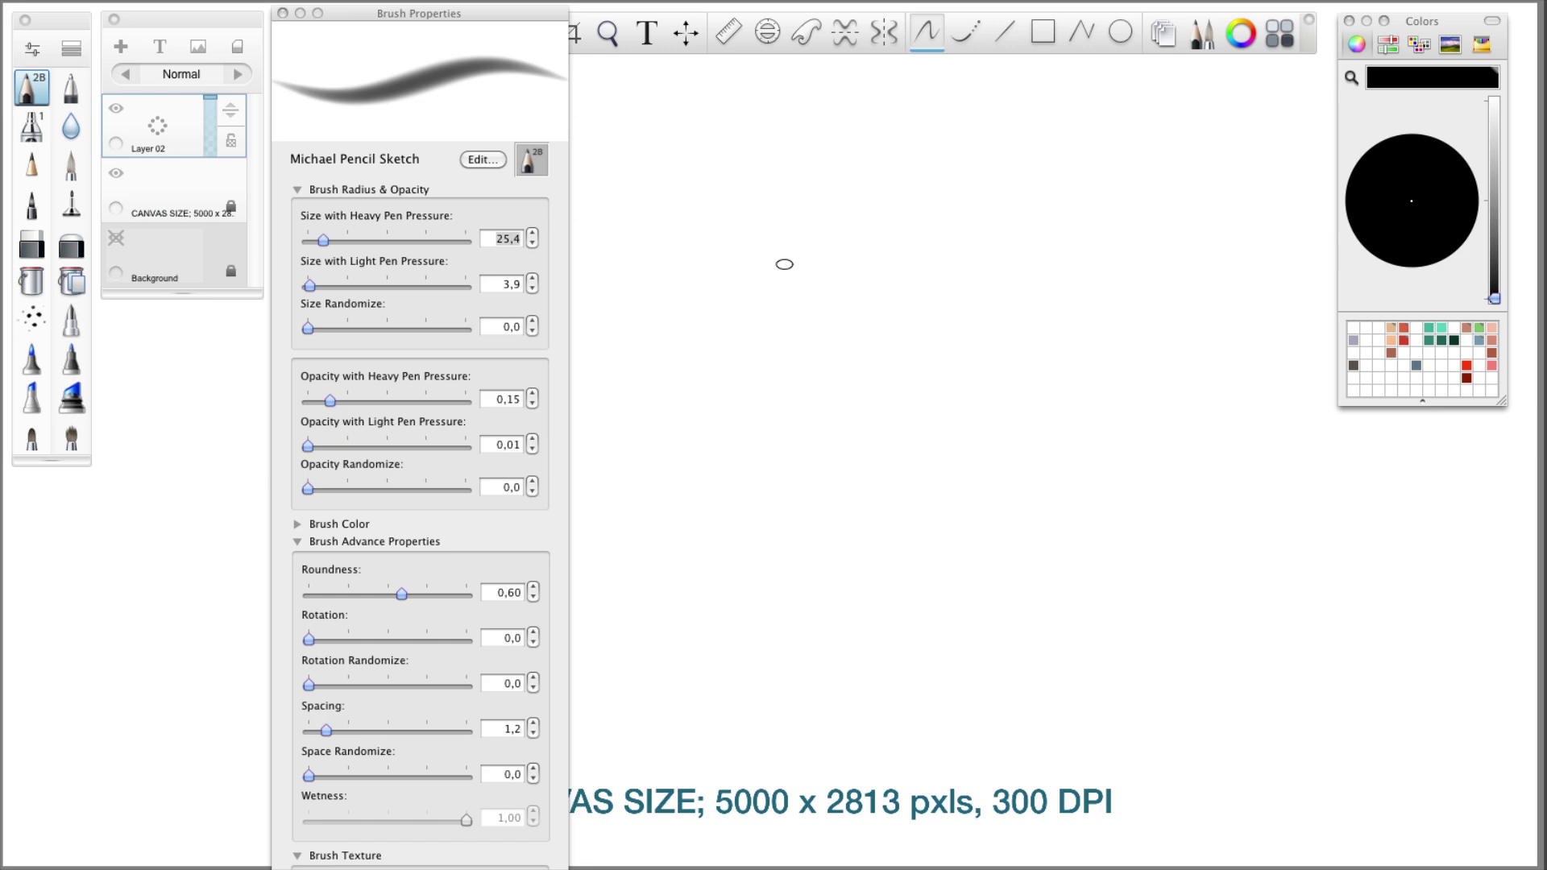
- Sketch two light circles side by side and a heavy dark circle below them with the Pencil Sketch brush
{"action": "left_click_drag", "start_coordinate": [761, 270], "coordinate": [762, 342]}
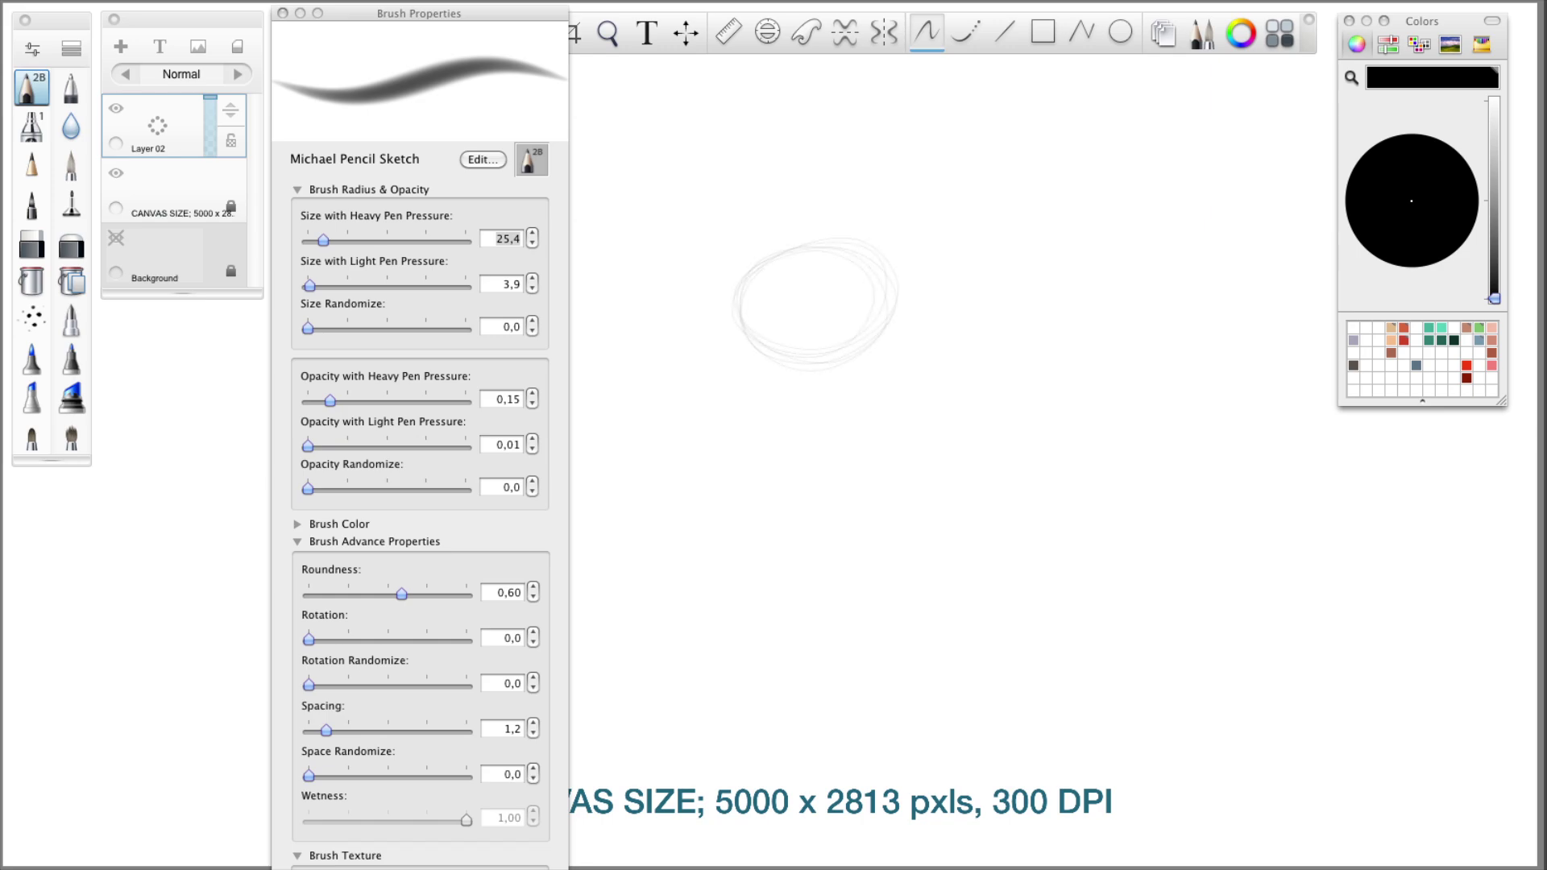
{"action": "mouse_move", "coordinate": [826, 363]}
{"action": "left_mouse_down"}
{"action": "mouse_move", "coordinate": [838, 257]}
{"action": "mouse_move", "coordinate": [818, 359]}
{"action": "left_mouse_up"}
{"action": "mouse_move", "coordinate": [1022, 243]}
{"action": "left_mouse_down"}
{"action": "mouse_move", "coordinate": [927, 282]}
{"action": "mouse_move", "coordinate": [975, 360]}
{"action": "mouse_move", "coordinate": [1052, 323]}
{"action": "mouse_move", "coordinate": [1016, 250]}
{"action": "mouse_move", "coordinate": [1049, 316]}
{"action": "left_mouse_up"}
{"action": "mouse_move", "coordinate": [961, 372]}
{"action": "left_mouse_down"}
{"action": "mouse_move", "coordinate": [841, 474]}
{"action": "mouse_move", "coordinate": [942, 489]}
{"action": "mouse_move", "coordinate": [834, 464]}
{"action": "mouse_move", "coordinate": [979, 403]}
{"action": "mouse_move", "coordinate": [812, 463]}
{"action": "left_mouse_up"}
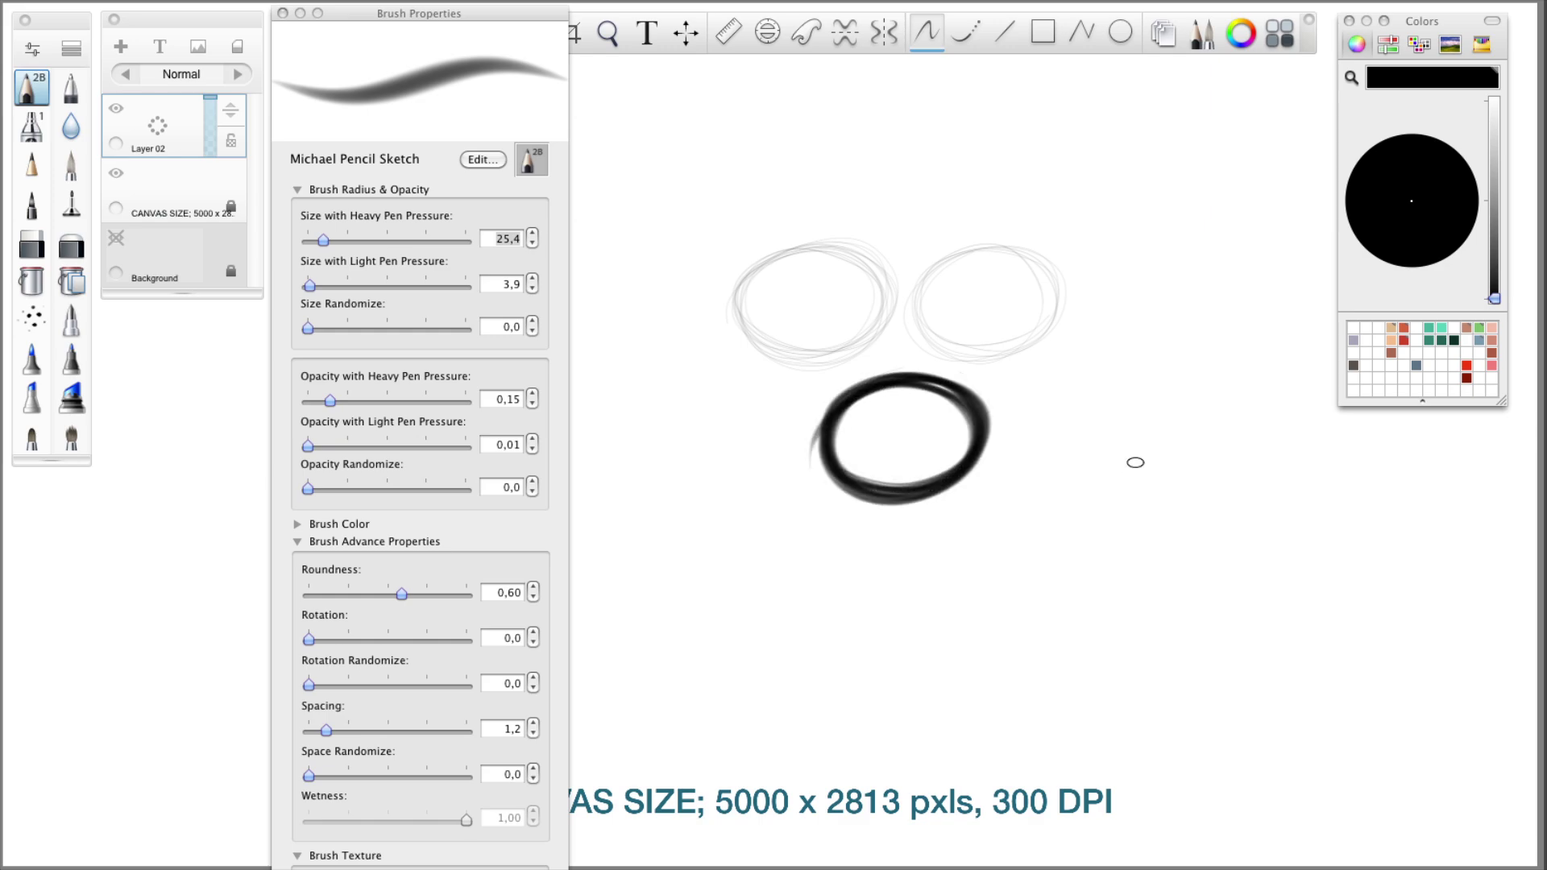
- Draw looping, wavy test strokes below the circles with Steady Stroke, using the Pencil Sketch brush
{"action": "left_click", "coordinate": [965, 32]}
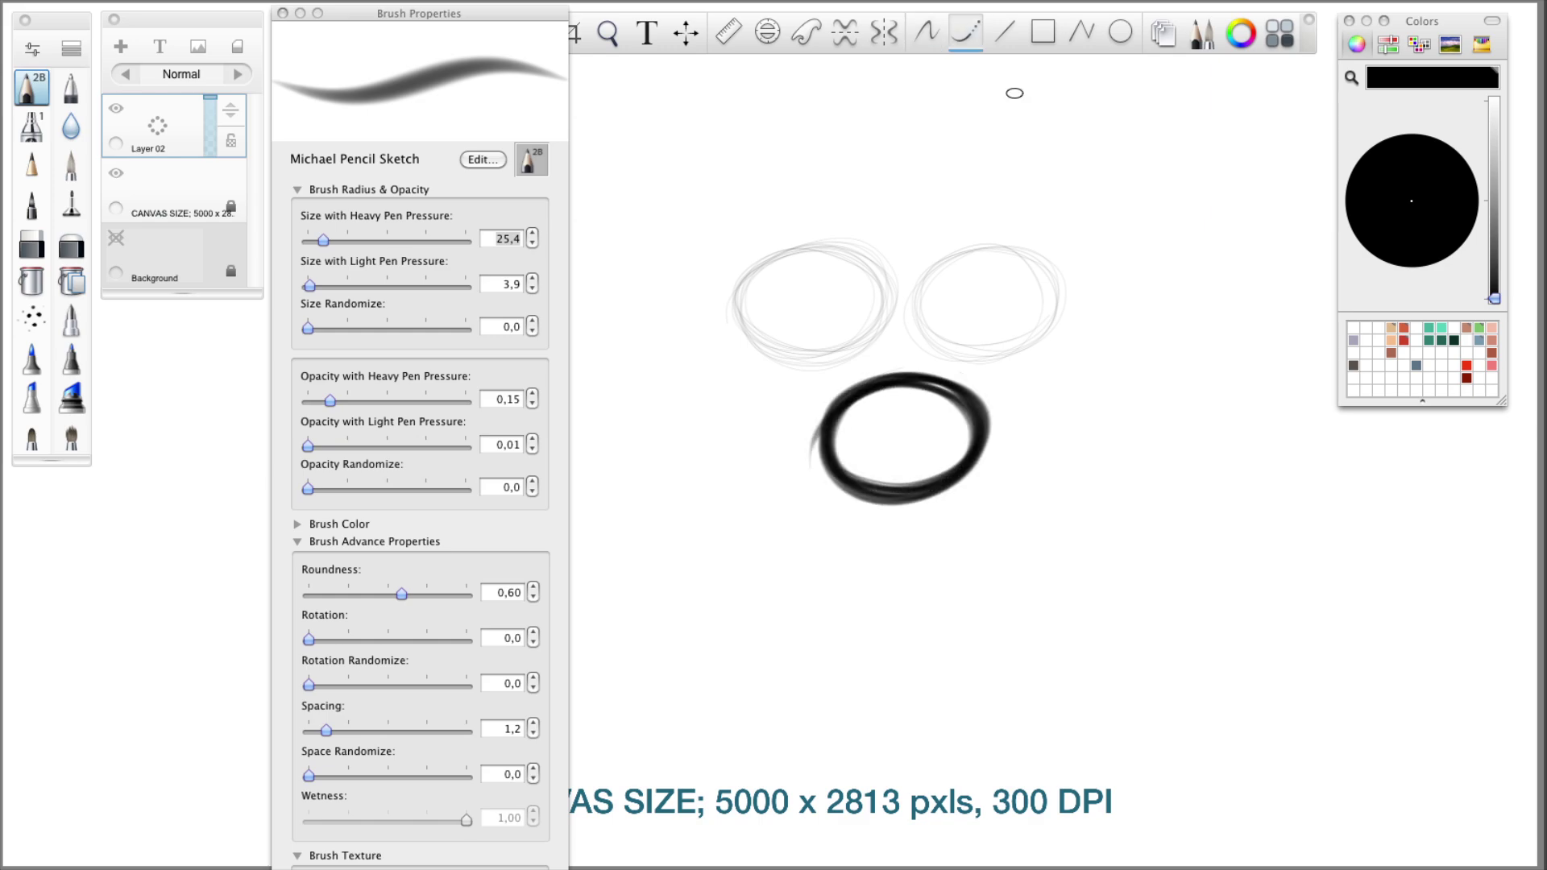
{"action": "mouse_move", "coordinate": [1121, 463]}
{"action": "left_mouse_down"}
{"action": "mouse_move", "coordinate": [1031, 477]}
{"action": "mouse_move", "coordinate": [1109, 601]}
{"action": "mouse_move", "coordinate": [1040, 500]}
{"action": "mouse_move", "coordinate": [1322, 677]}
{"action": "left_mouse_up"}
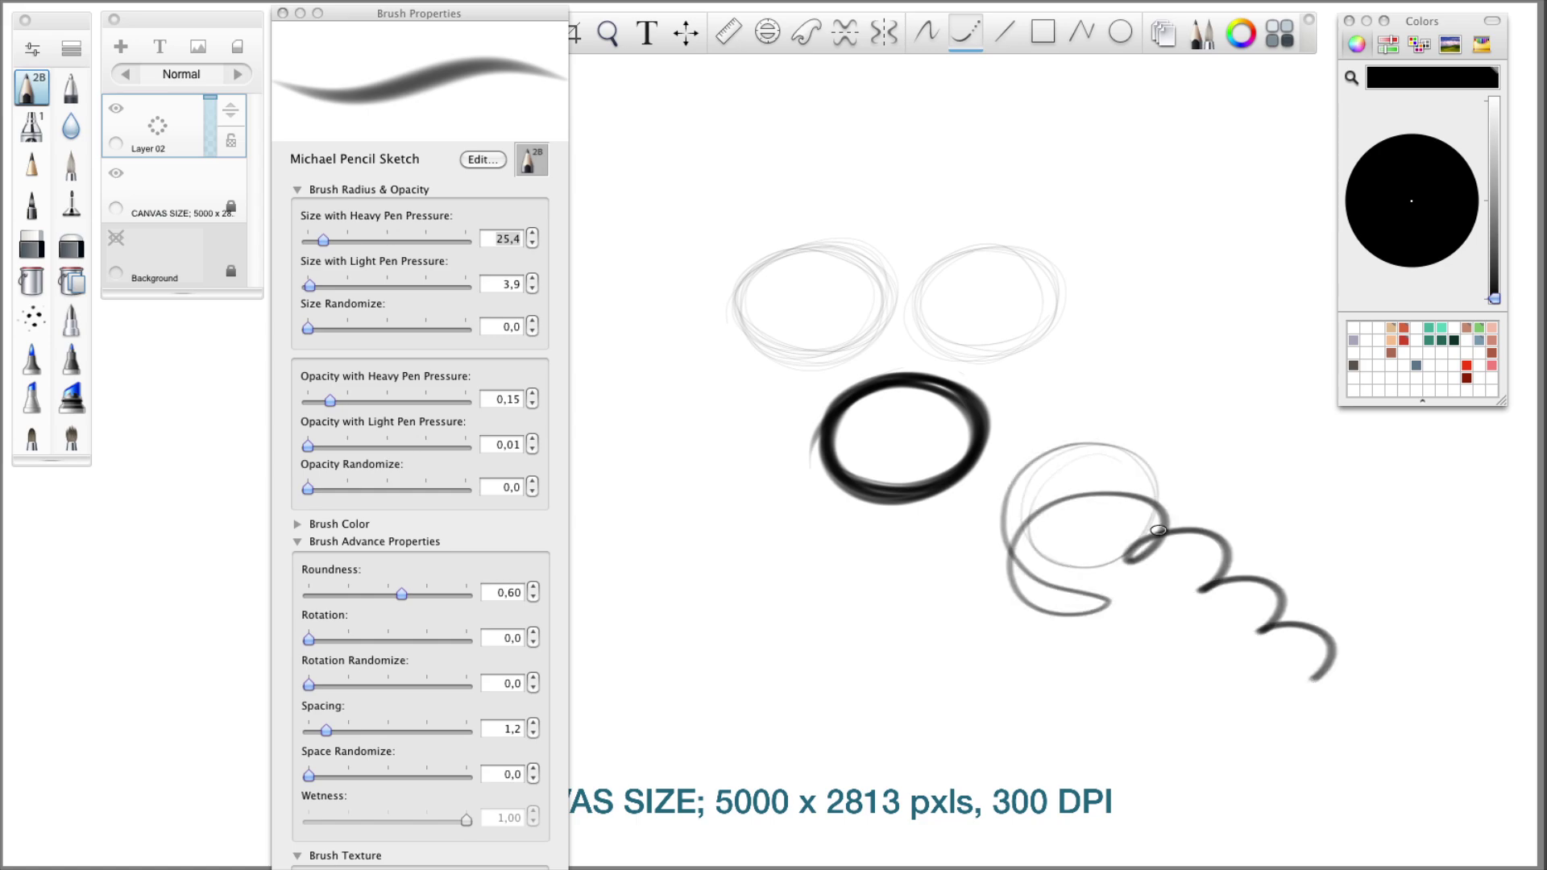
{"action": "left_click_drag", "start_coordinate": [713, 602], "coordinate": [918, 608]}
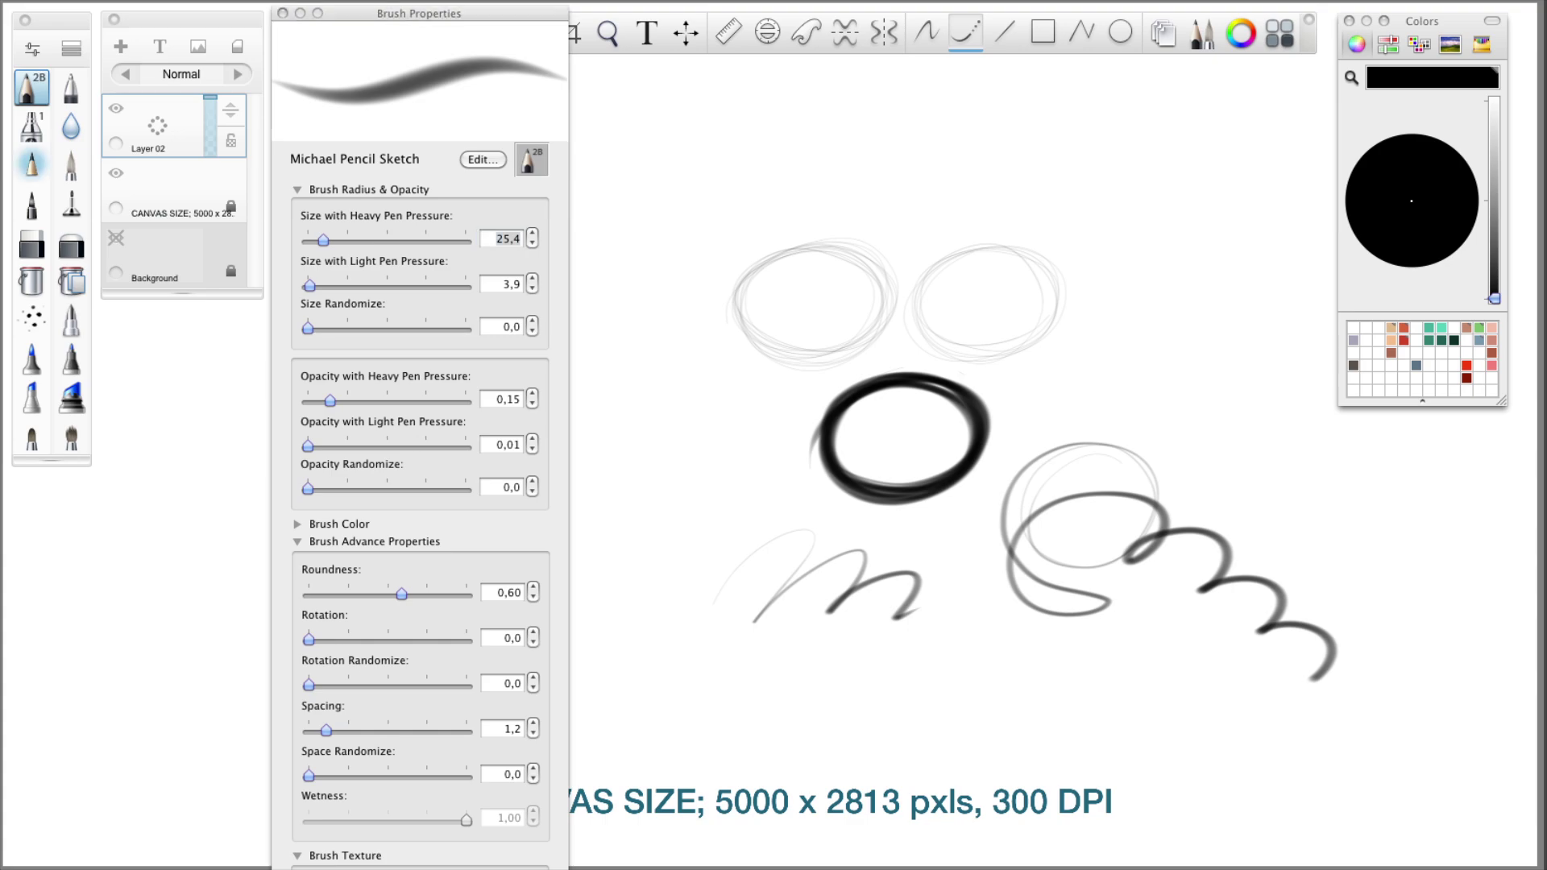
- Draw Steady Stroke curves and a circle with the Pencil Outline brush, raising the smoothness slightly after the first S-shaped curve
{"action": "left_click", "coordinate": [32, 165]}
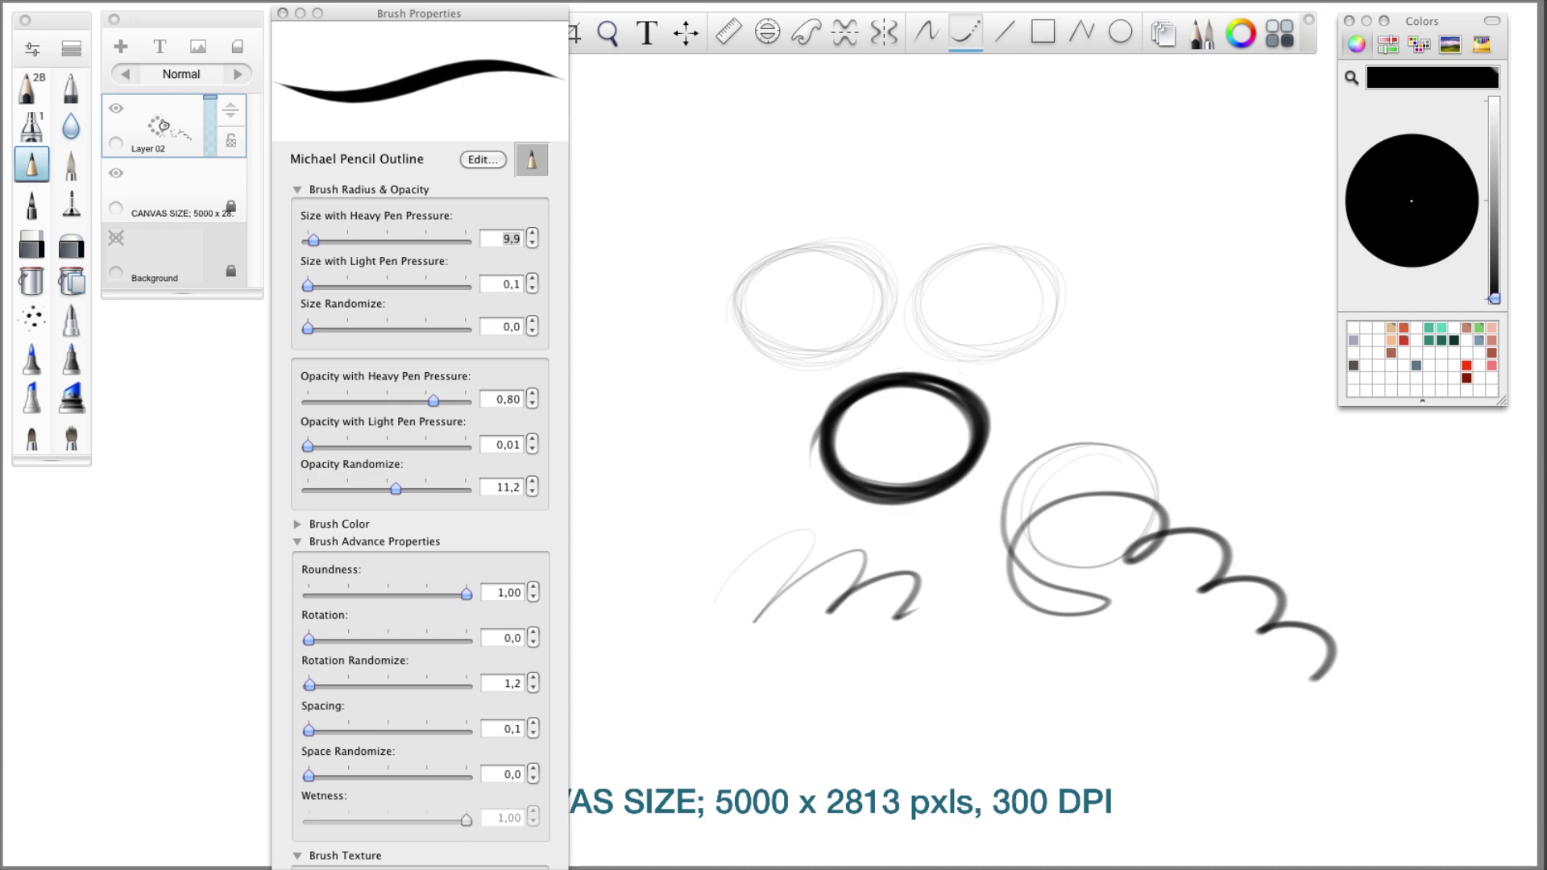
{"action": "mouse_move", "coordinate": [758, 132]}
{"action": "left_mouse_down"}
{"action": "mouse_move", "coordinate": [746, 354]}
{"action": "mouse_move", "coordinate": [663, 472]}
{"action": "left_mouse_up"}
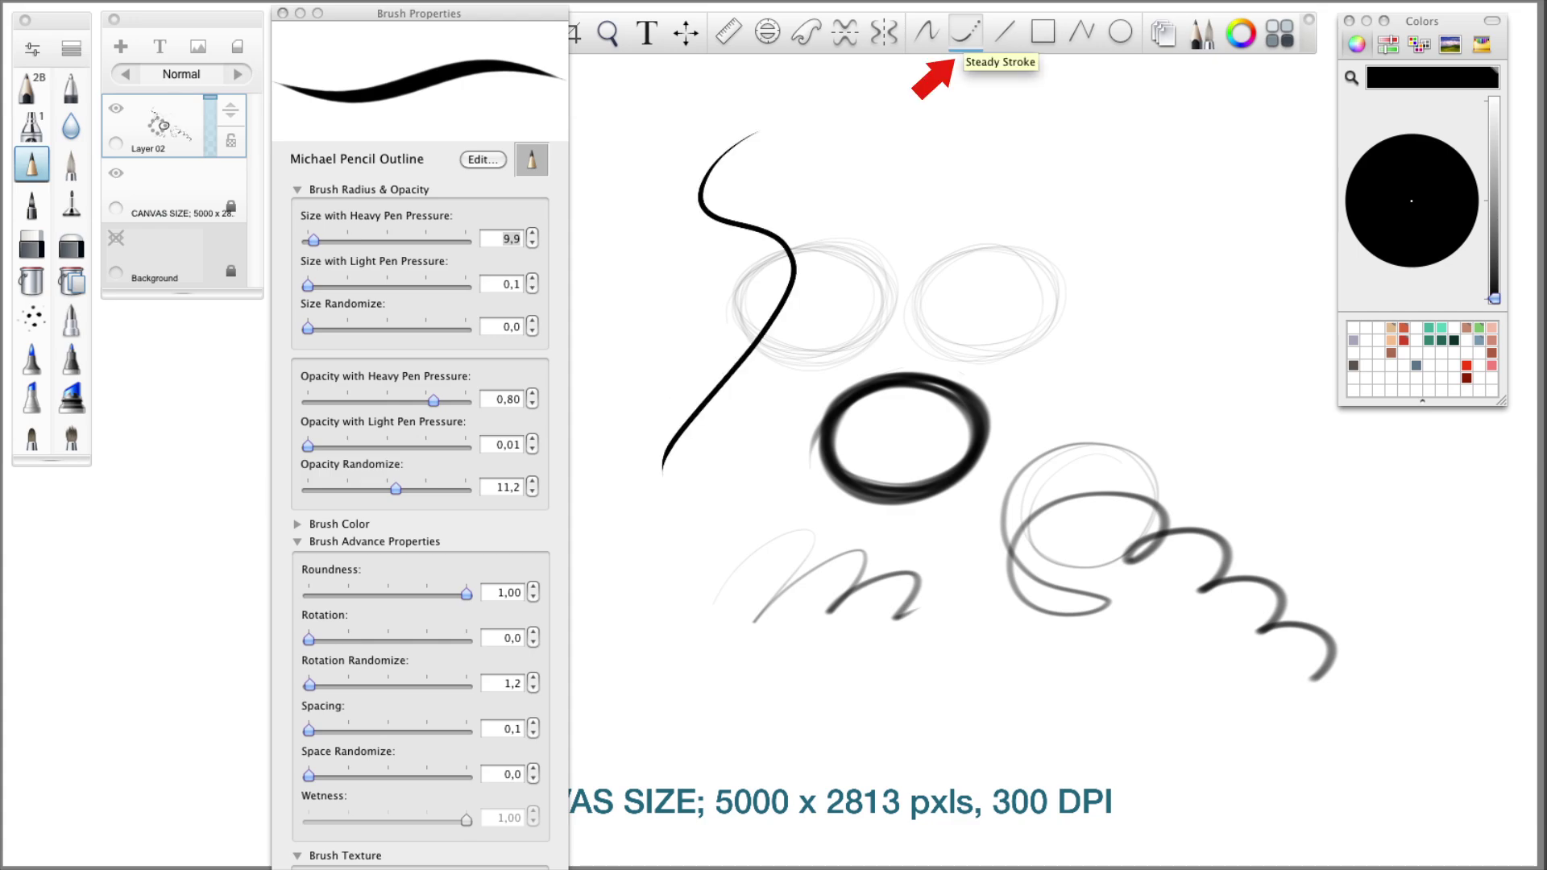
{"action": "double_click", "coordinate": [965, 33]}
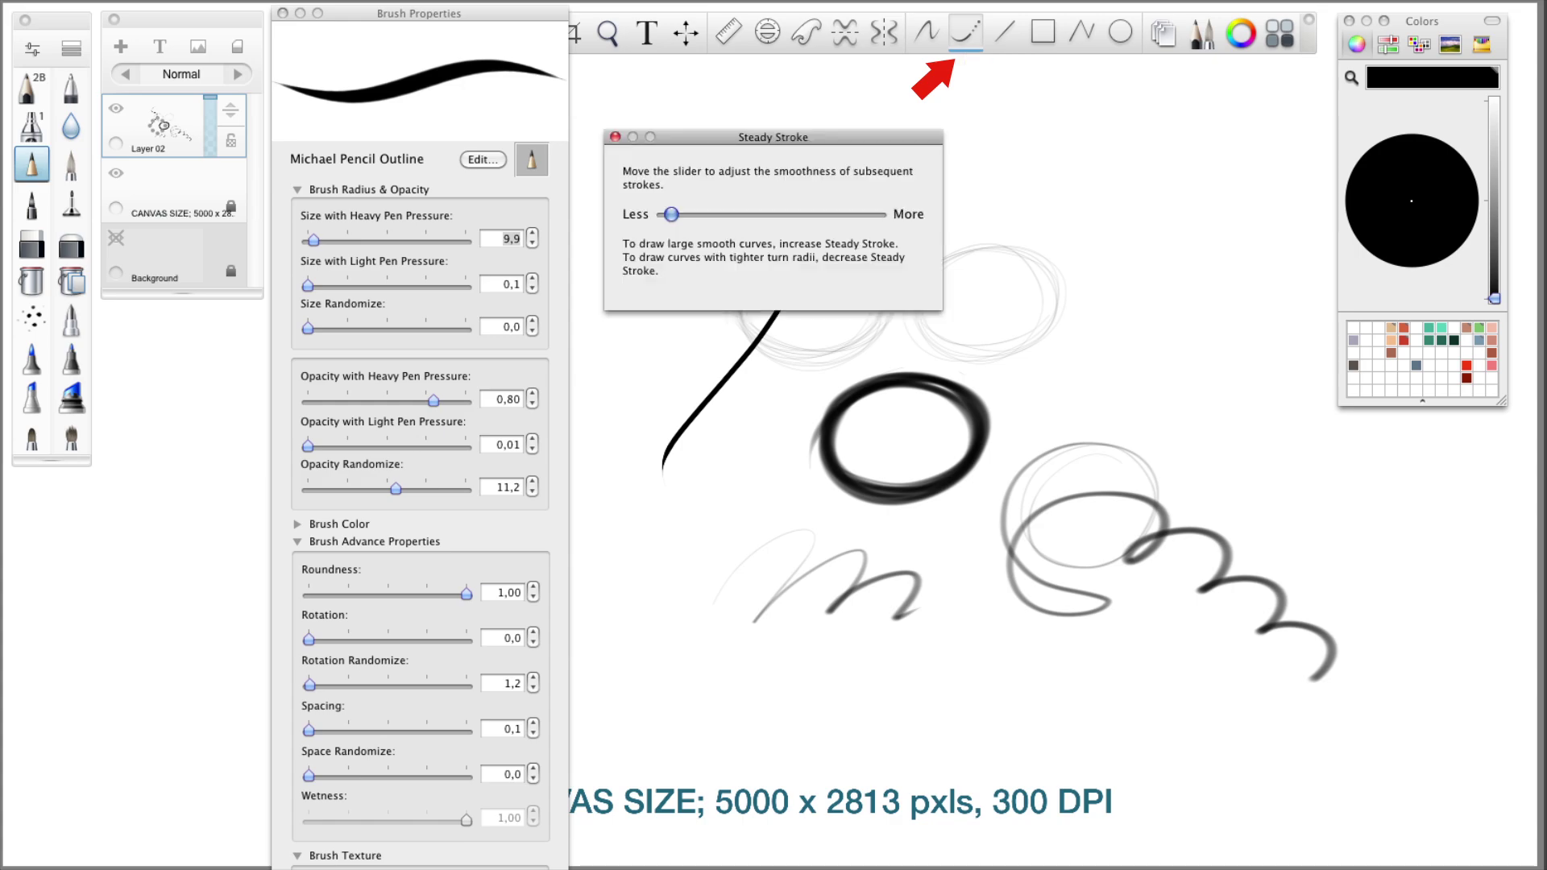
{"action": "left_click_drag", "start_coordinate": [672, 215], "coordinate": [690, 214]}
{"action": "left_click", "coordinate": [615, 137]}
{"action": "mouse_move", "coordinate": [1080, 119]}
{"action": "left_mouse_down"}
{"action": "mouse_move", "coordinate": [1014, 166]}
{"action": "mouse_move", "coordinate": [1071, 282]}
{"action": "mouse_move", "coordinate": [953, 268]}
{"action": "mouse_move", "coordinate": [1046, 214]}
{"action": "mouse_move", "coordinate": [1070, 270]}
{"action": "left_mouse_up"}
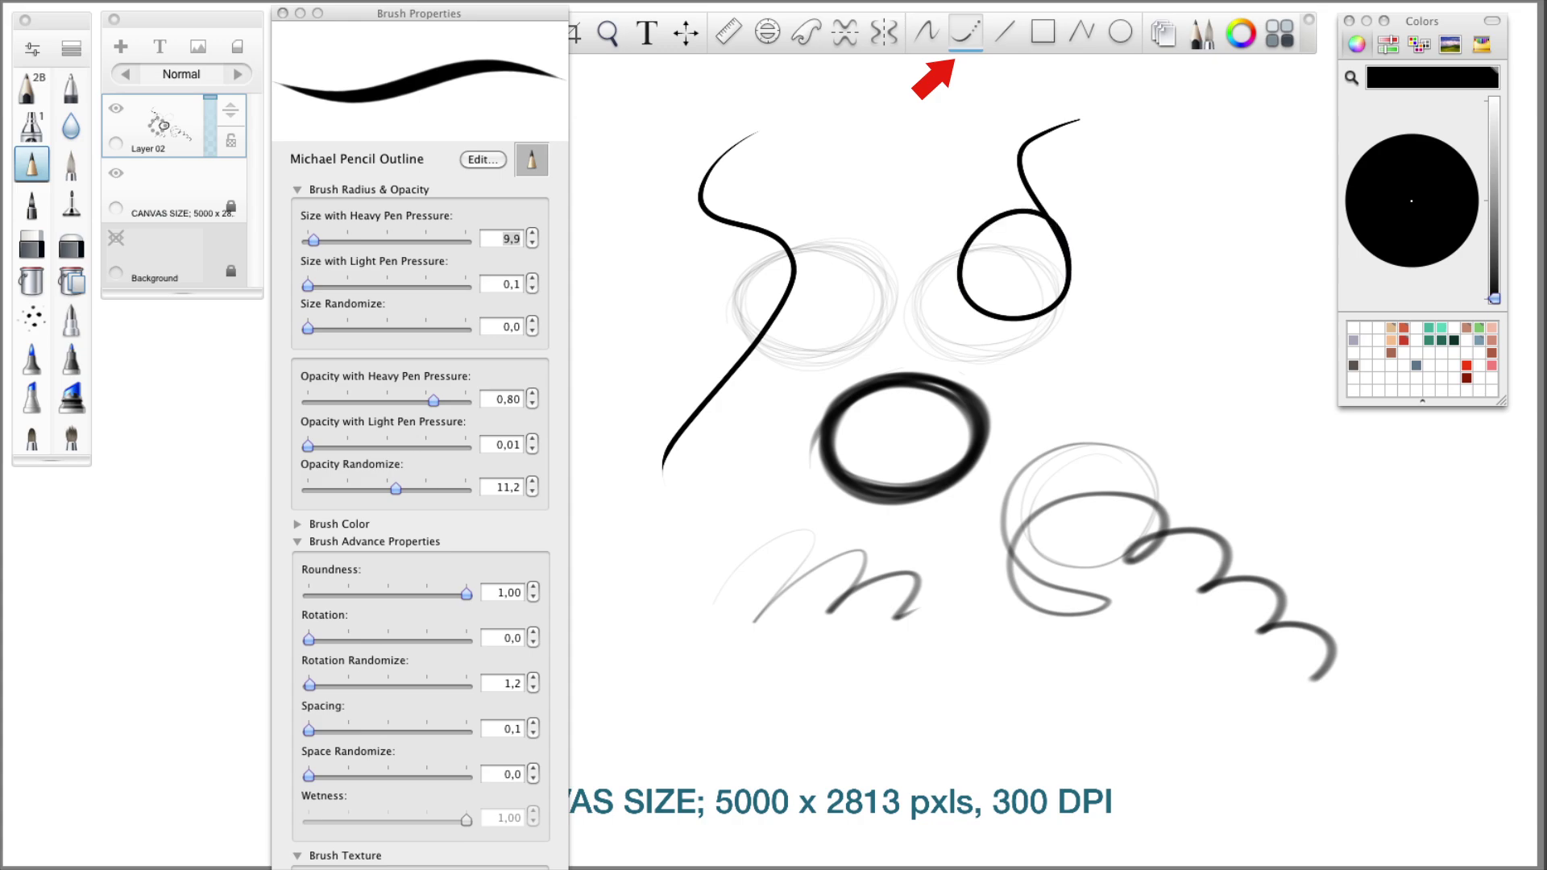
{"action": "mouse_move", "coordinate": [1178, 214]}
{"action": "left_mouse_down"}
{"action": "mouse_move", "coordinate": [1117, 287]}
{"action": "mouse_move", "coordinate": [1233, 242]}
{"action": "mouse_move", "coordinate": [1132, 234]}
{"action": "mouse_move", "coordinate": [1121, 274]}
{"action": "mouse_move", "coordinate": [1160, 316]}
{"action": "mouse_move", "coordinate": [1216, 312]}
{"action": "left_mouse_up"}
- Draw two more outline circles freehand without Steady Stroke, one with thin lines and one with thick lines
{"action": "left_click", "coordinate": [927, 33]}
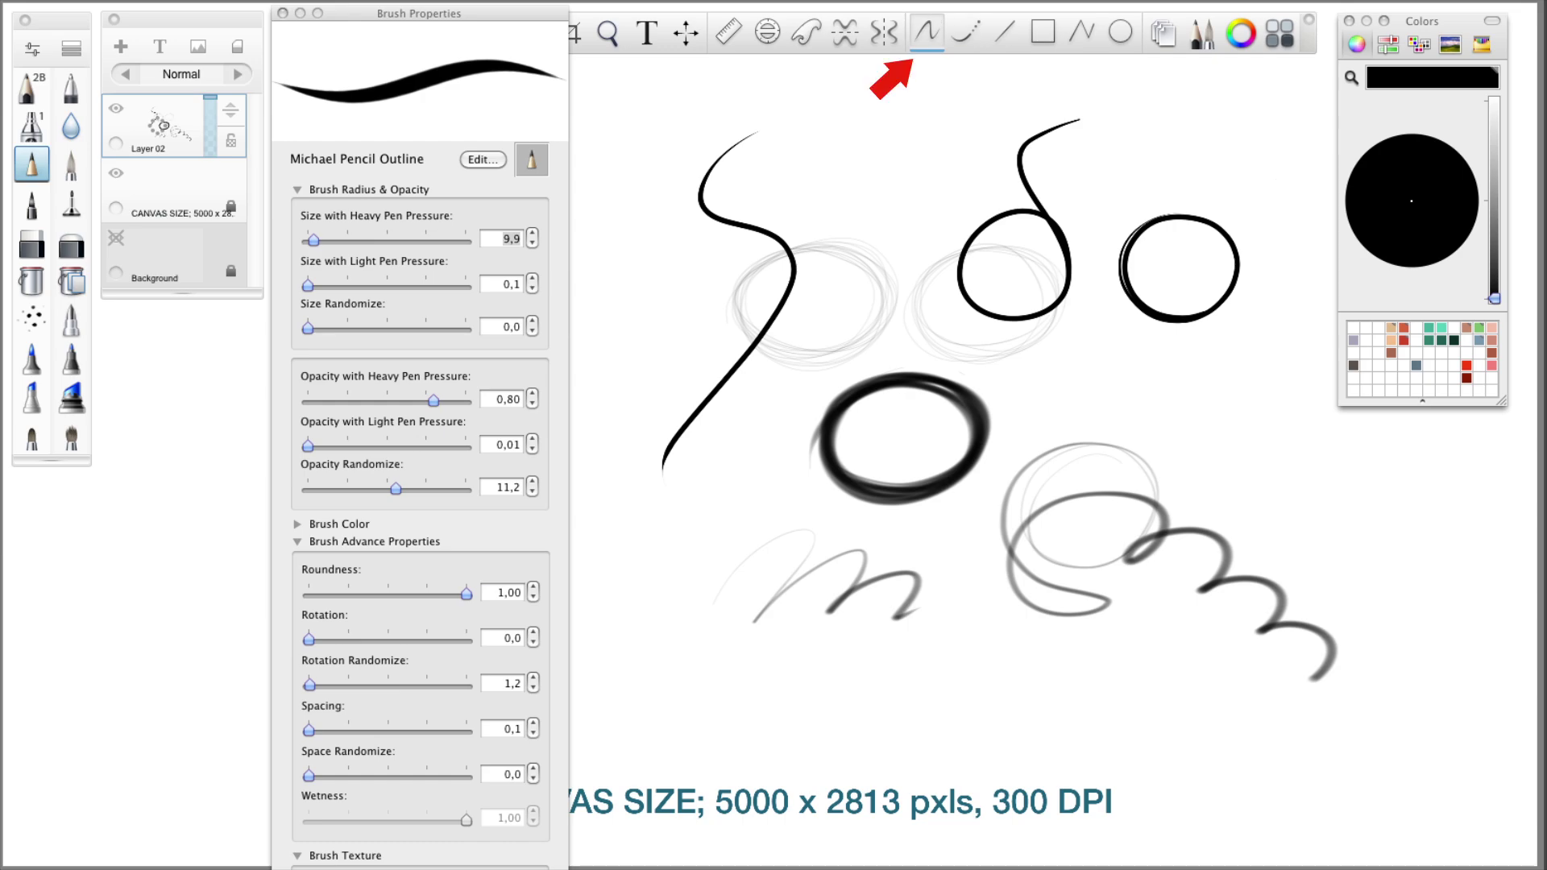
{"action": "mouse_move", "coordinate": [1091, 350]}
{"action": "left_mouse_down"}
{"action": "mouse_move", "coordinate": [1166, 339]}
{"action": "mouse_move", "coordinate": [1175, 414]}
{"action": "left_mouse_up"}
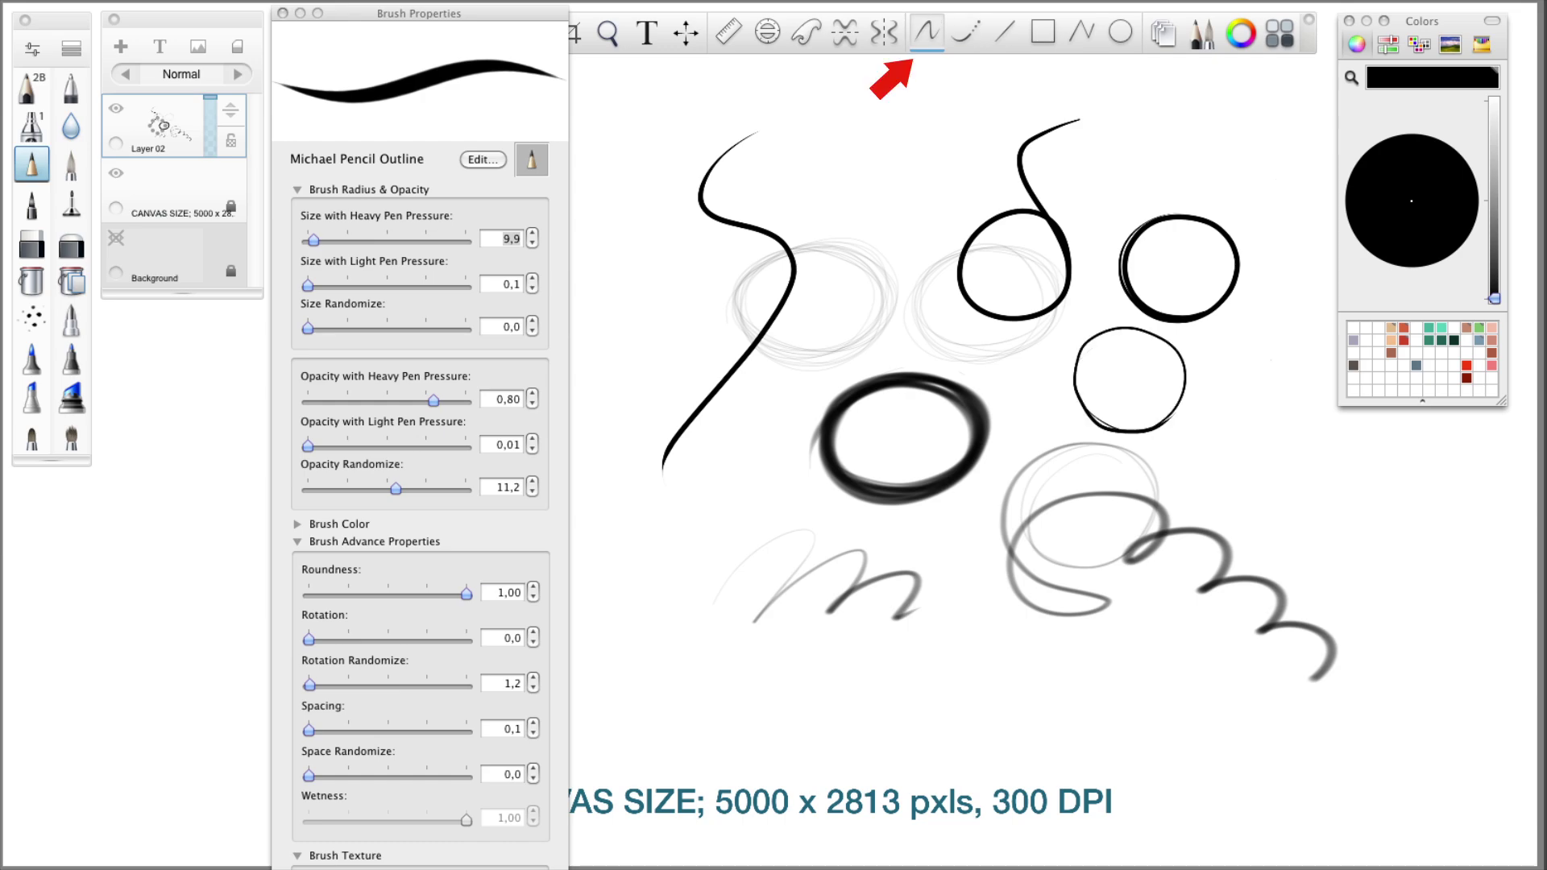
{"action": "mouse_move", "coordinate": [1209, 343]}
{"action": "left_mouse_down"}
{"action": "mouse_move", "coordinate": [1299, 420]}
{"action": "mouse_move", "coordinate": [1229, 330]}
{"action": "left_mouse_up"}
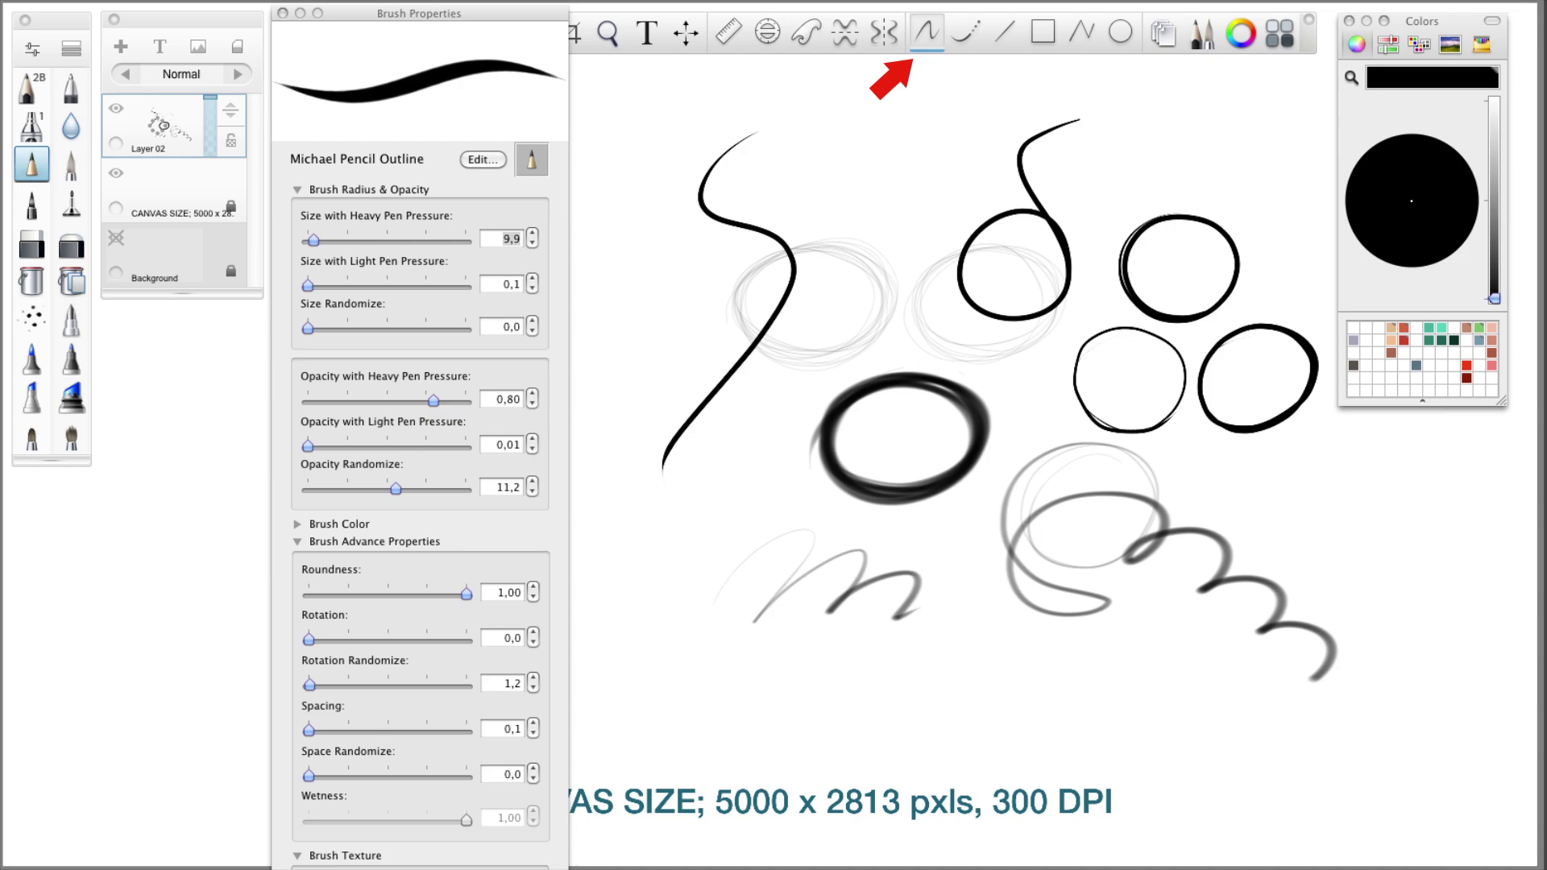
- Test Steady Stroke by drawing one long curve at about three-quarters smoothness and another at near-minimum smoothness
{"action": "double_click", "coordinate": [966, 32]}
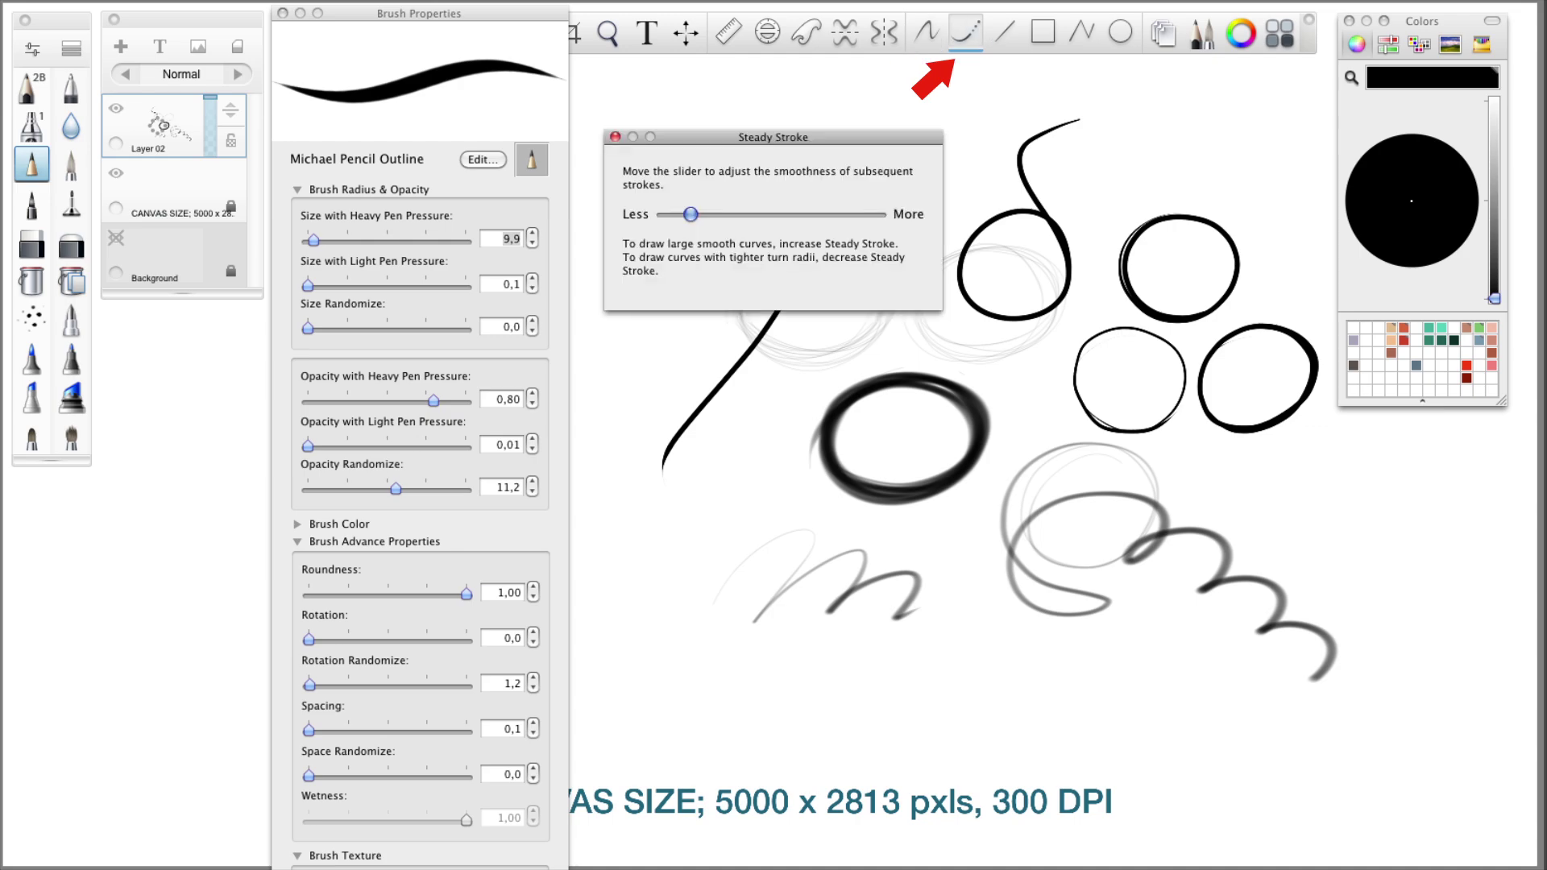
{"action": "left_click_drag", "start_coordinate": [690, 214], "coordinate": [831, 215]}
{"action": "mouse_move", "coordinate": [1092, 234]}
{"action": "left_mouse_down"}
{"action": "mouse_move", "coordinate": [1221, 142]}
{"action": "mouse_move", "coordinate": [1055, 323]}
{"action": "mouse_move", "coordinate": [1008, 419]}
{"action": "mouse_move", "coordinate": [919, 524]}
{"action": "mouse_move", "coordinate": [710, 493]}
{"action": "mouse_move", "coordinate": [854, 483]}
{"action": "mouse_move", "coordinate": [878, 451]}
{"action": "left_mouse_up"}
{"action": "left_click_drag", "start_coordinate": [832, 215], "coordinate": [679, 215]}
{"action": "mouse_move", "coordinate": [1175, 115]}
{"action": "left_mouse_down"}
{"action": "mouse_move", "coordinate": [1111, 187]}
{"action": "mouse_move", "coordinate": [1128, 258]}
{"action": "mouse_move", "coordinate": [1112, 311]}
{"action": "mouse_move", "coordinate": [1080, 300]}
{"action": "mouse_move", "coordinate": [1114, 289]}
{"action": "mouse_move", "coordinate": [1090, 304]}
{"action": "left_mouse_up"}
{"action": "left_click", "coordinate": [616, 137]}
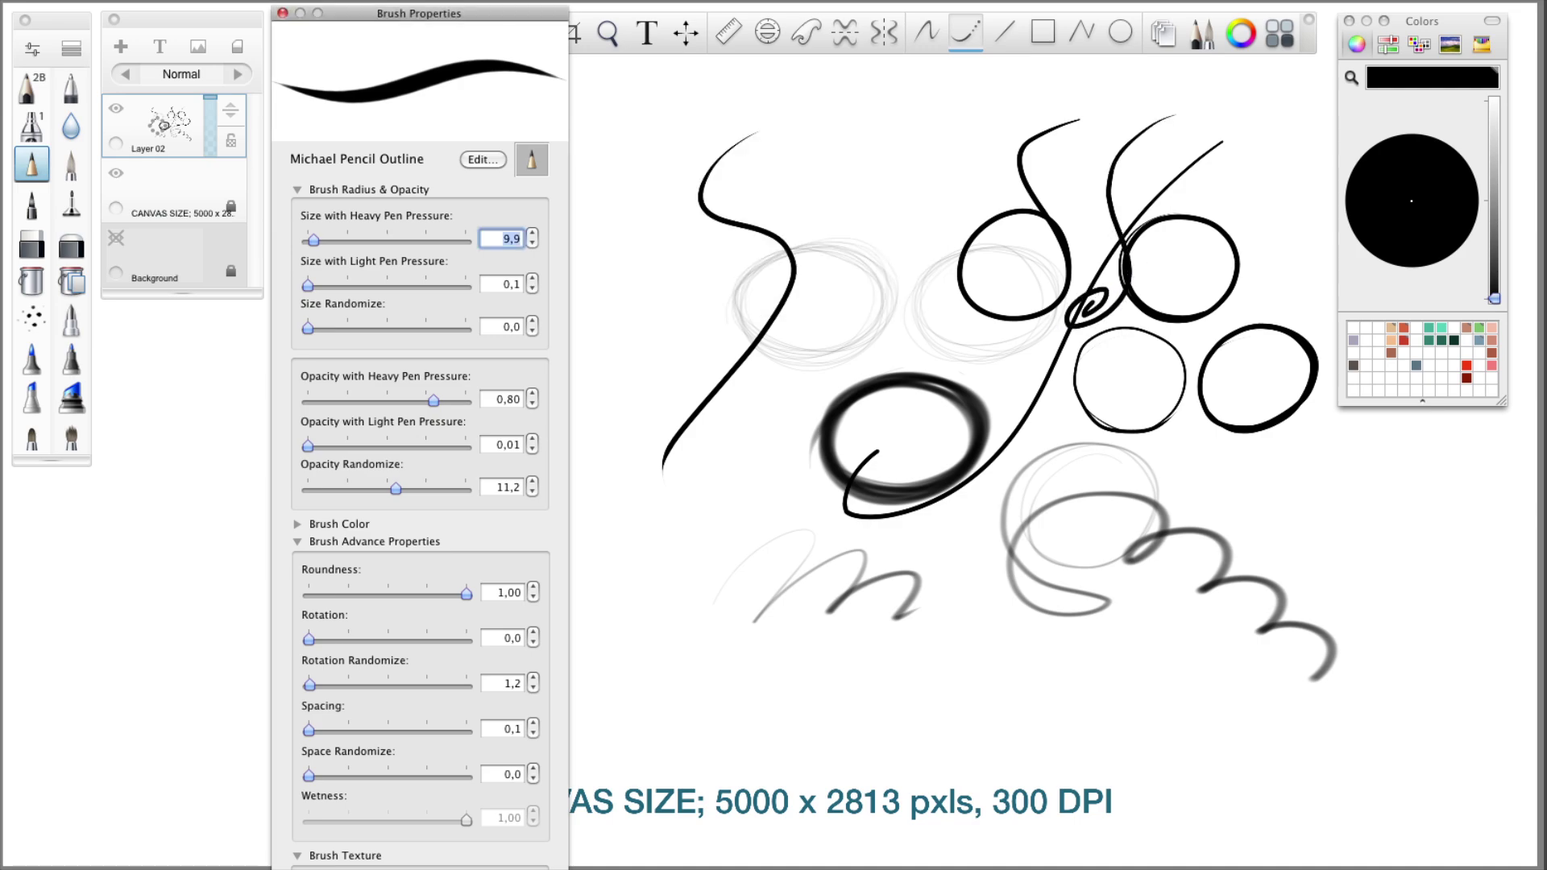
- Set the Hard Eraser's size to 31,9 and erase the heavy dark circle together with the curve crossing it
{"action": "left_click", "coordinate": [756, 302]}
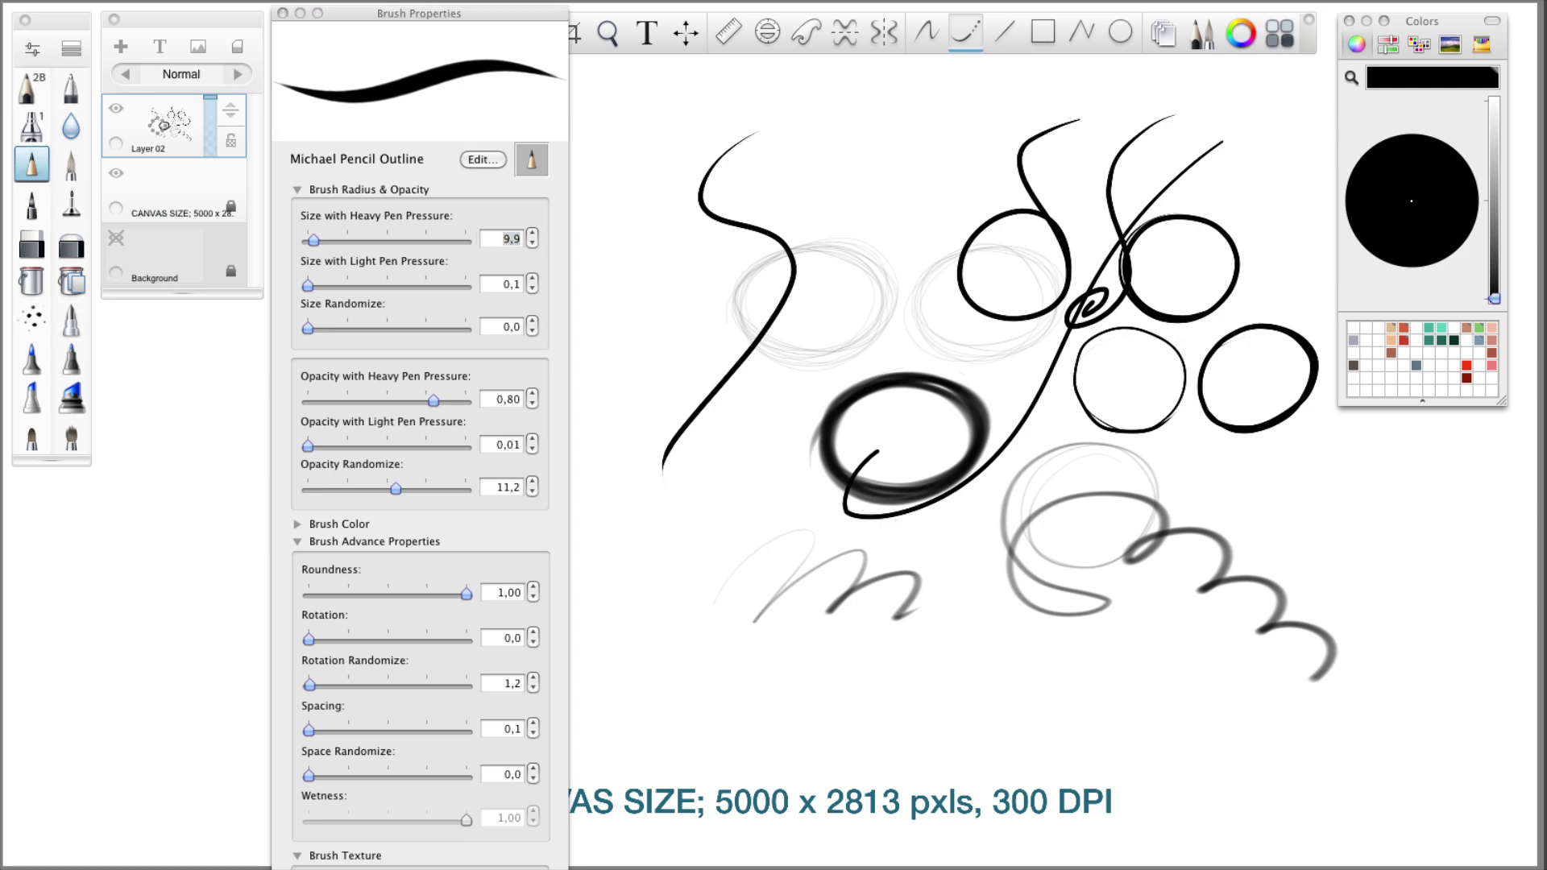
{"action": "key", "text": "e"}
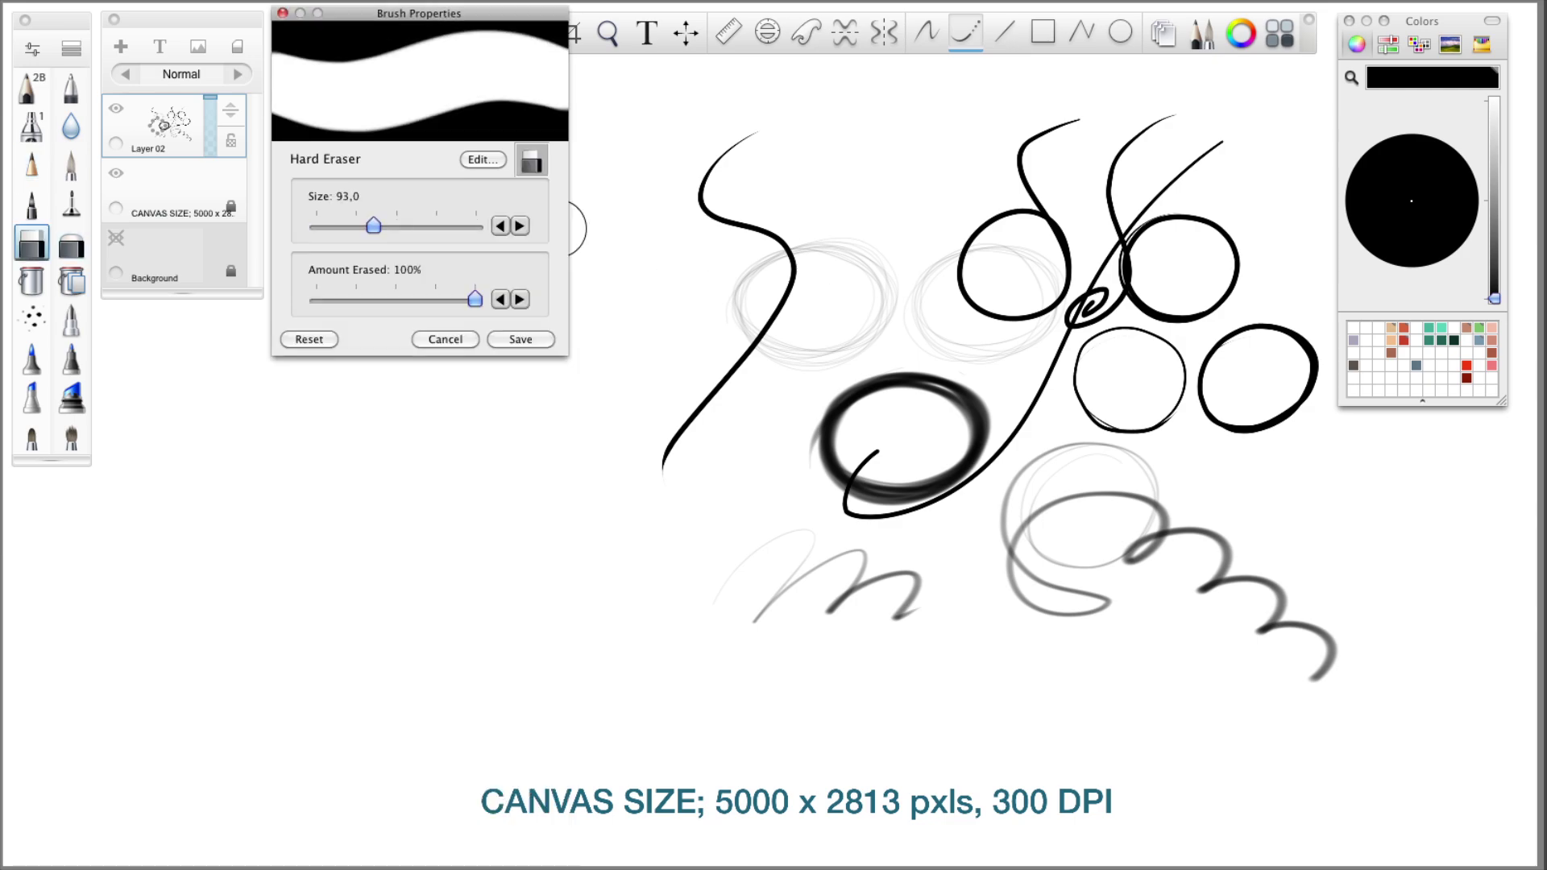
{"action": "left_click_drag", "start_coordinate": [373, 226], "coordinate": [334, 226]}
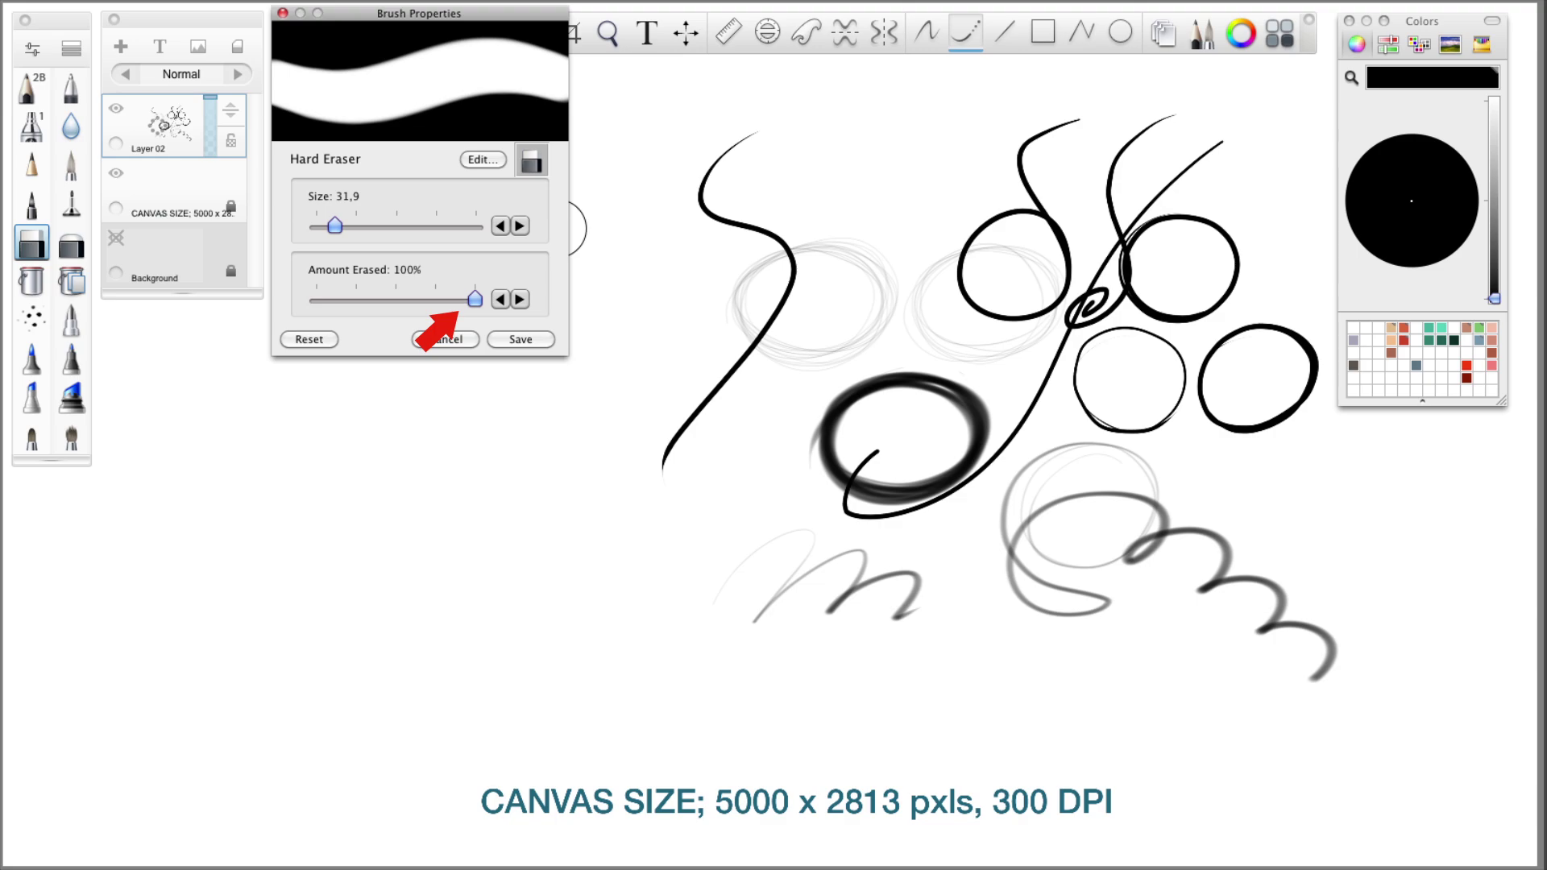
{"action": "mouse_move", "coordinate": [806, 443]}
{"action": "left_mouse_down"}
{"action": "mouse_move", "coordinate": [815, 421]}
{"action": "mouse_move", "coordinate": [949, 382]}
{"action": "left_mouse_up"}
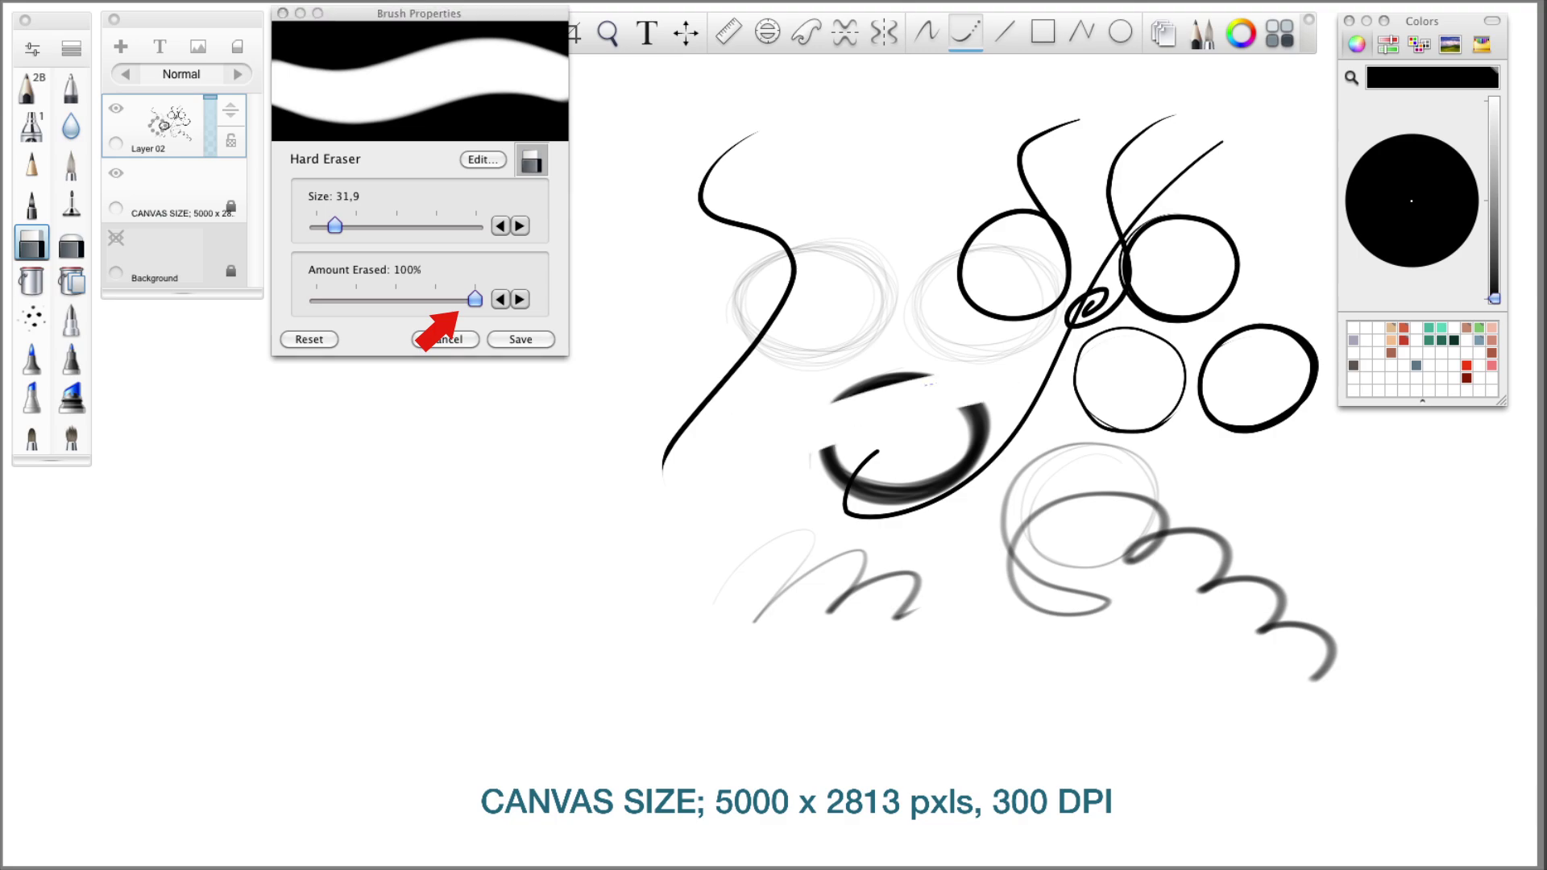
{"action": "left_click_drag", "start_coordinate": [822, 395], "coordinate": [979, 359]}
{"action": "left_click_drag", "start_coordinate": [814, 435], "coordinate": [1042, 387]}
{"action": "left_click_drag", "start_coordinate": [814, 467], "coordinate": [1003, 415]}
{"action": "mouse_move", "coordinate": [834, 496]}
{"action": "left_mouse_down"}
{"action": "mouse_move", "coordinate": [1024, 435]}
{"action": "mouse_move", "coordinate": [940, 334]}
{"action": "left_mouse_up"}
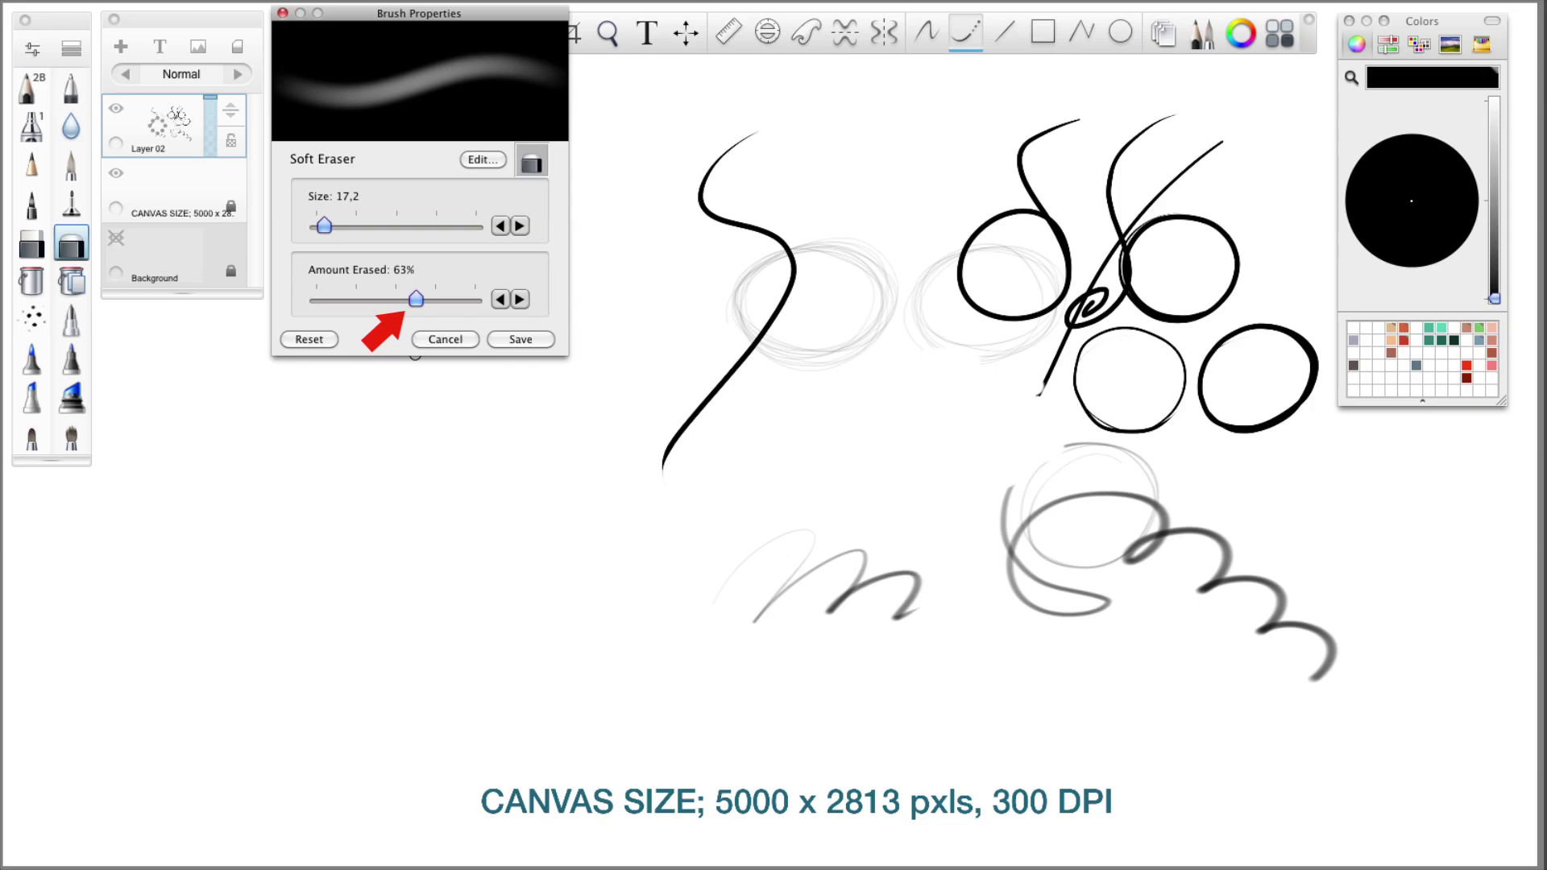
- Set the Soft Eraser's size to 21,8 and freehand-fade parts of the S-shaped curve and the wavy pencil strokes
{"action": "mouse_move", "coordinate": [324, 225]}
{"action": "left_mouse_down"}
{"action": "mouse_move", "coordinate": [348, 226]}
{"action": "mouse_move", "coordinate": [327, 226]}
{"action": "left_mouse_up"}
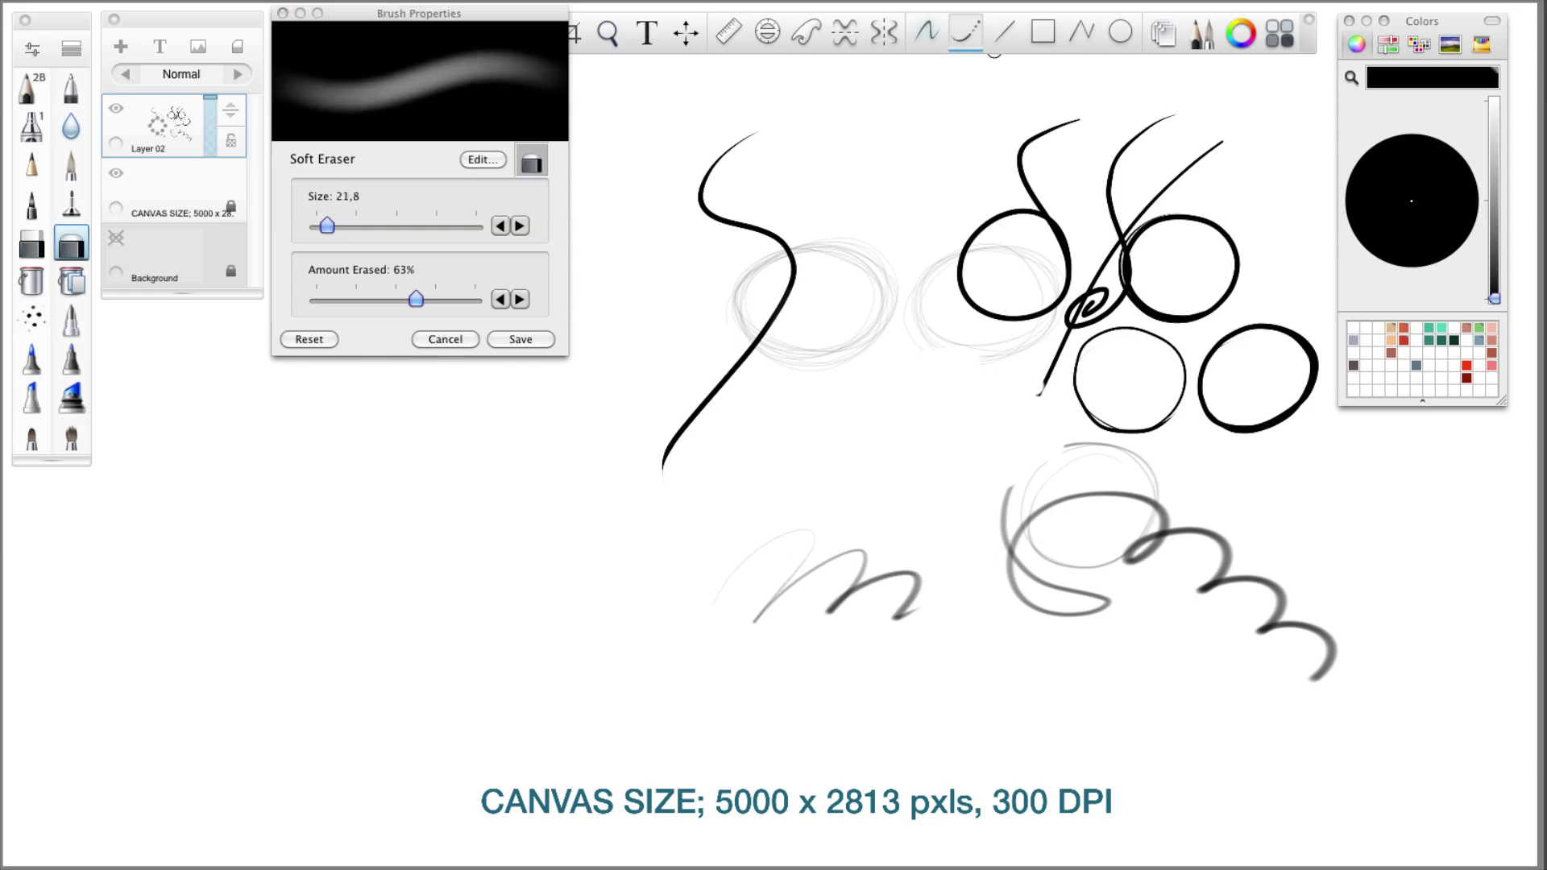
{"action": "left_click", "coordinate": [927, 32]}
{"action": "left_click_drag", "start_coordinate": [789, 293], "coordinate": [718, 391]}
{"action": "left_click_drag", "start_coordinate": [762, 335], "coordinate": [712, 398]}
{"action": "mouse_move", "coordinate": [830, 619]}
{"action": "left_mouse_down"}
{"action": "mouse_move", "coordinate": [898, 578]}
{"action": "mouse_move", "coordinate": [915, 584]}
{"action": "mouse_move", "coordinate": [896, 618]}
{"action": "mouse_move", "coordinate": [917, 603]}
{"action": "left_mouse_up"}
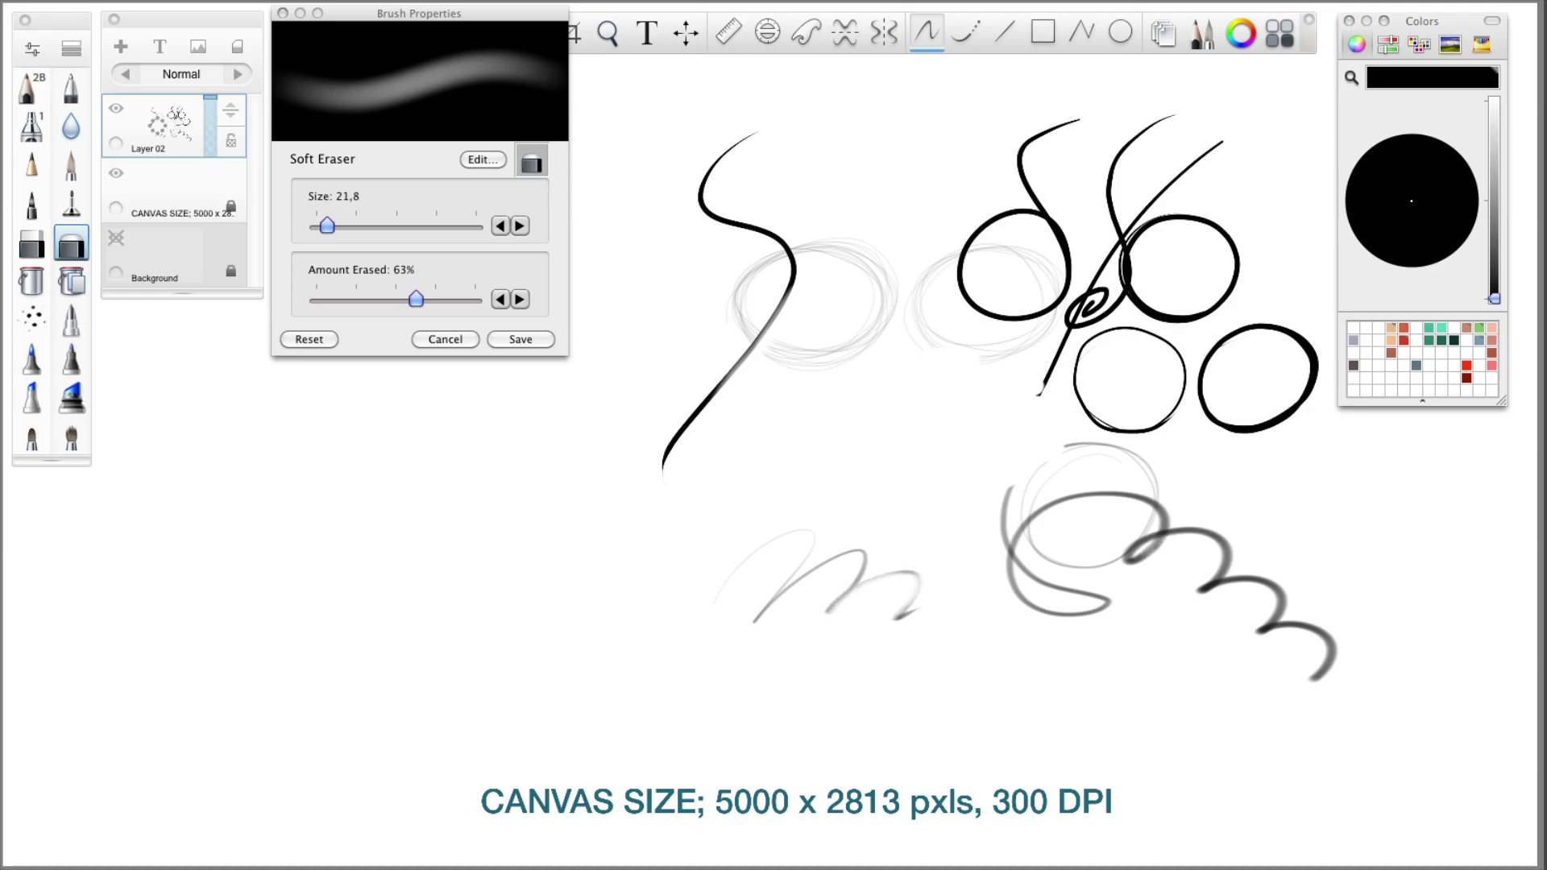
{"action": "mouse_move", "coordinate": [1153, 544]}
{"action": "left_mouse_down"}
{"action": "mouse_move", "coordinate": [1219, 540]}
{"action": "mouse_move", "coordinate": [1146, 549]}
{"action": "mouse_move", "coordinate": [1212, 584]}
{"action": "mouse_move", "coordinate": [1213, 556]}
{"action": "mouse_move", "coordinate": [1151, 550]}
{"action": "left_mouse_up"}
{"action": "left_click_drag", "start_coordinate": [1200, 602], "coordinate": [1243, 589]}
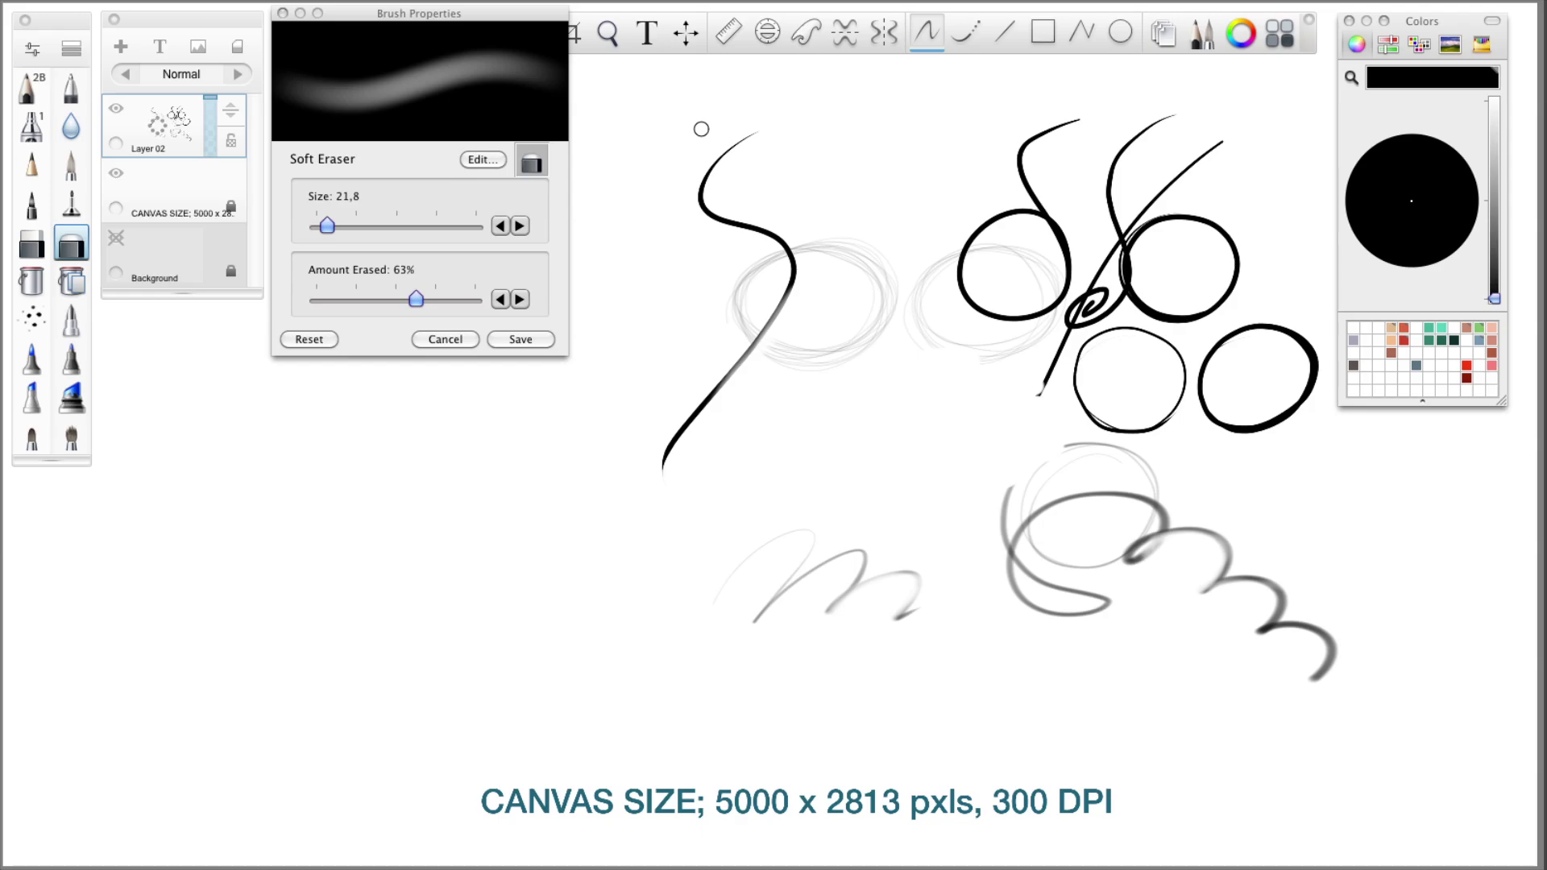
- Shade a soft dark patch below the two light circles with the Do-It-Yourself Brush
{"action": "left_click", "coordinate": [32, 126]}
{"action": "mouse_move", "coordinate": [730, 342]}
{"action": "left_mouse_down"}
{"action": "mouse_move", "coordinate": [794, 388]}
{"action": "mouse_move", "coordinate": [890, 344]}
{"action": "mouse_move", "coordinate": [975, 397]}
{"action": "mouse_move", "coordinate": [977, 435]}
{"action": "left_mouse_up"}
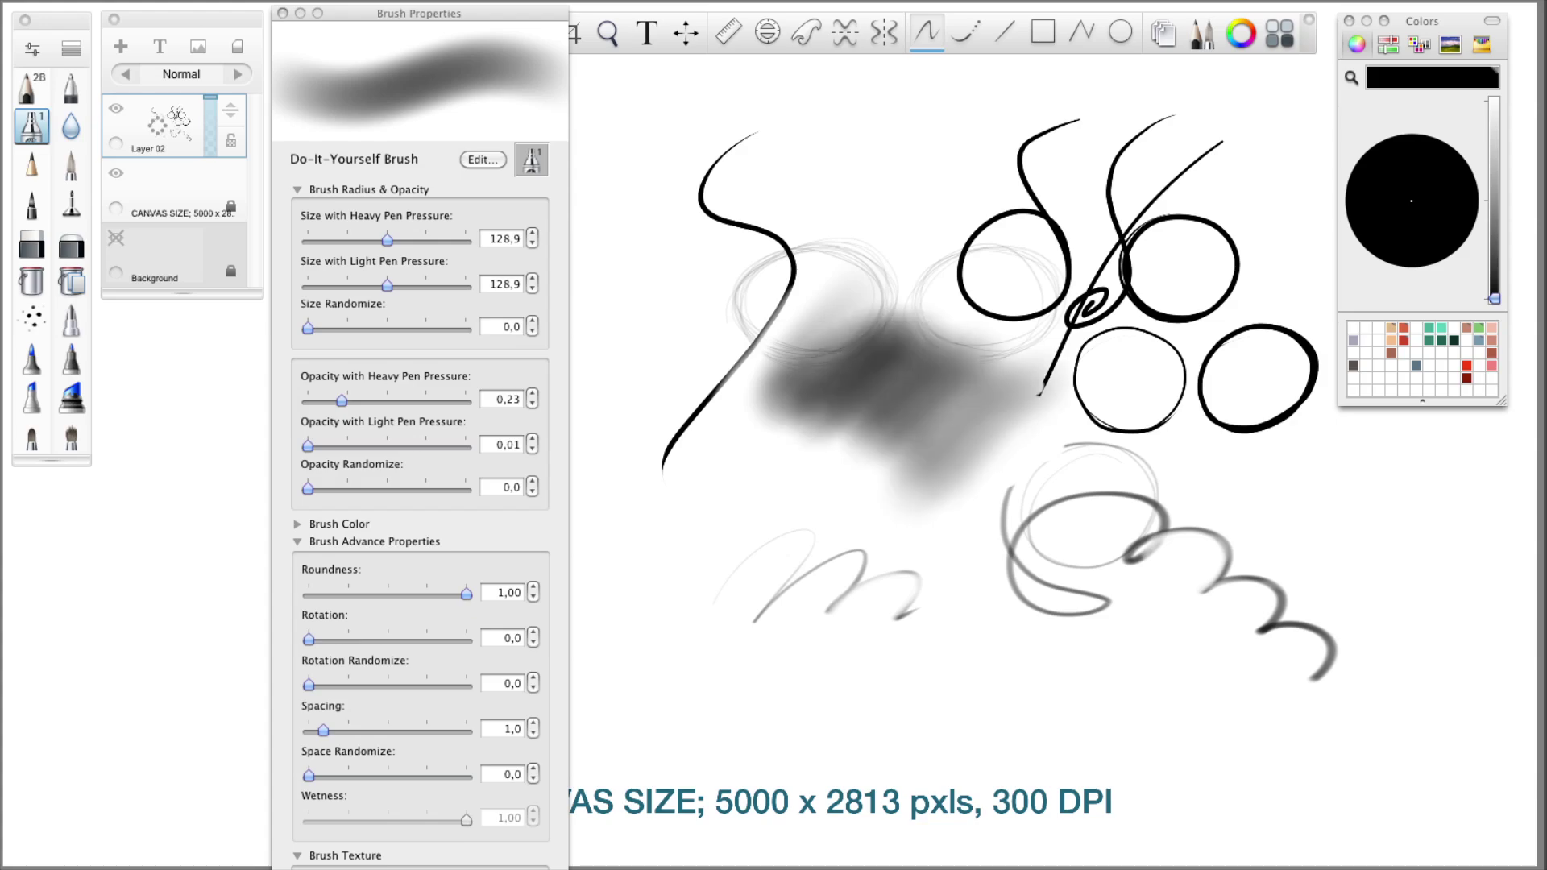
{"action": "mouse_move", "coordinate": [1024, 383]}
{"action": "left_mouse_down"}
{"action": "mouse_move", "coordinate": [941, 468]}
{"action": "mouse_move", "coordinate": [1007, 366]}
{"action": "mouse_move", "coordinate": [903, 436]}
{"action": "mouse_move", "coordinate": [963, 326]}
{"action": "left_mouse_up"}
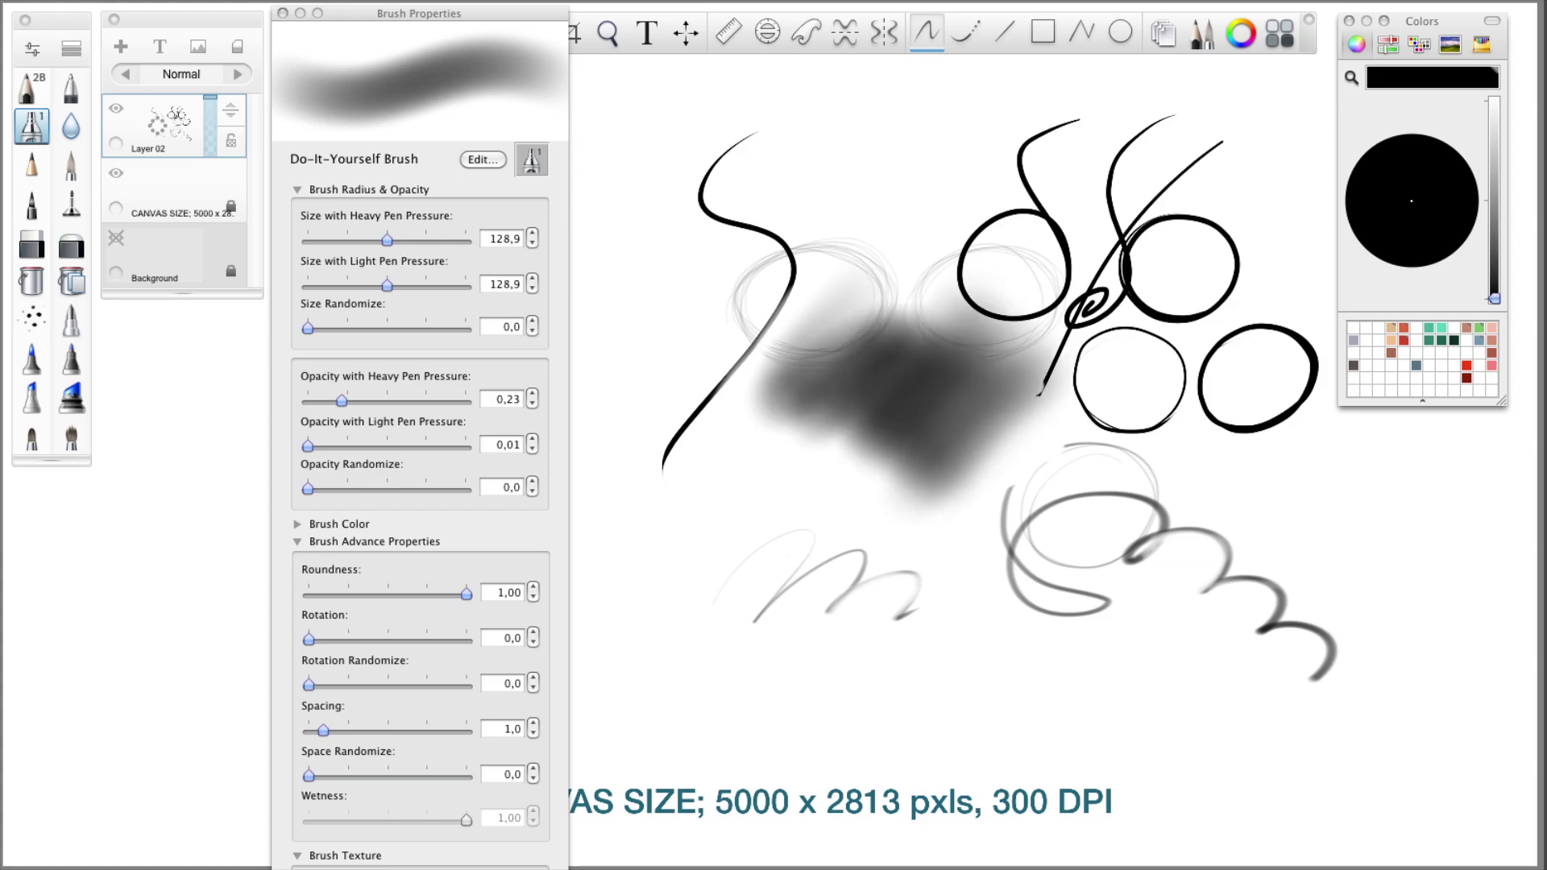
- Extend the soft dark patch around the light circles, shade a black patch over the wavy strokes, and brush a grey band above the curves
{"action": "mouse_move", "coordinate": [919, 374]}
{"action": "left_mouse_down"}
{"action": "mouse_move", "coordinate": [790, 327]}
{"action": "mouse_move", "coordinate": [741, 387]}
{"action": "mouse_move", "coordinate": [730, 291]}
{"action": "mouse_move", "coordinate": [758, 379]}
{"action": "mouse_move", "coordinate": [789, 266]}
{"action": "mouse_move", "coordinate": [927, 346]}
{"action": "mouse_move", "coordinate": [992, 298]}
{"action": "mouse_move", "coordinate": [1015, 387]}
{"action": "mouse_move", "coordinate": [955, 447]}
{"action": "mouse_move", "coordinate": [1020, 347]}
{"action": "mouse_move", "coordinate": [1017, 379]}
{"action": "left_mouse_up"}
{"action": "mouse_move", "coordinate": [781, 604]}
{"action": "left_mouse_down"}
{"action": "mouse_move", "coordinate": [746, 657]}
{"action": "mouse_move", "coordinate": [826, 597]}
{"action": "mouse_move", "coordinate": [794, 669]}
{"action": "mouse_move", "coordinate": [870, 664]}
{"action": "mouse_move", "coordinate": [1012, 580]}
{"action": "mouse_move", "coordinate": [756, 609]}
{"action": "left_mouse_up"}
{"action": "mouse_move", "coordinate": [890, 113]}
{"action": "left_mouse_down"}
{"action": "mouse_move", "coordinate": [838, 153]}
{"action": "mouse_move", "coordinate": [1000, 102]}
{"action": "mouse_move", "coordinate": [1120, 92]}
{"action": "mouse_move", "coordinate": [1064, 129]}
{"action": "mouse_move", "coordinate": [891, 137]}
{"action": "mouse_move", "coordinate": [1185, 121]}
{"action": "mouse_move", "coordinate": [886, 121]}
{"action": "mouse_move", "coordinate": [919, 113]}
{"action": "left_mouse_up"}
- Set the Soft Eraser's size to 116,6 and fade the lower edge of the grey band above the curves
{"action": "left_click", "coordinate": [71, 243]}
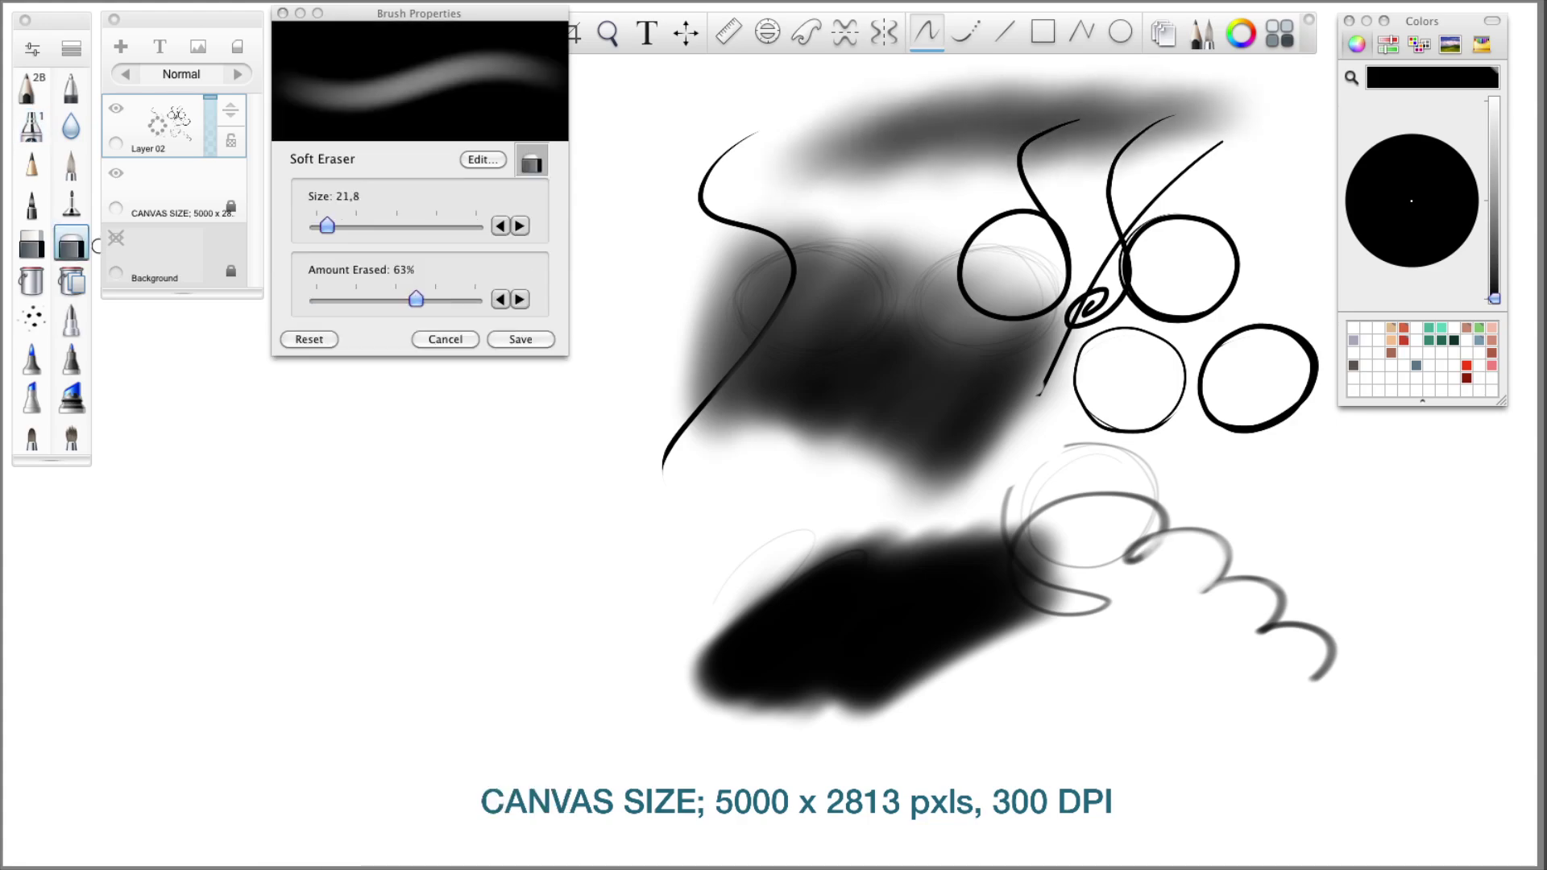
{"action": "mouse_move", "coordinate": [326, 227]}
{"action": "left_mouse_down"}
{"action": "mouse_move", "coordinate": [403, 226]}
{"action": "mouse_move", "coordinate": [388, 226]}
{"action": "left_mouse_up"}
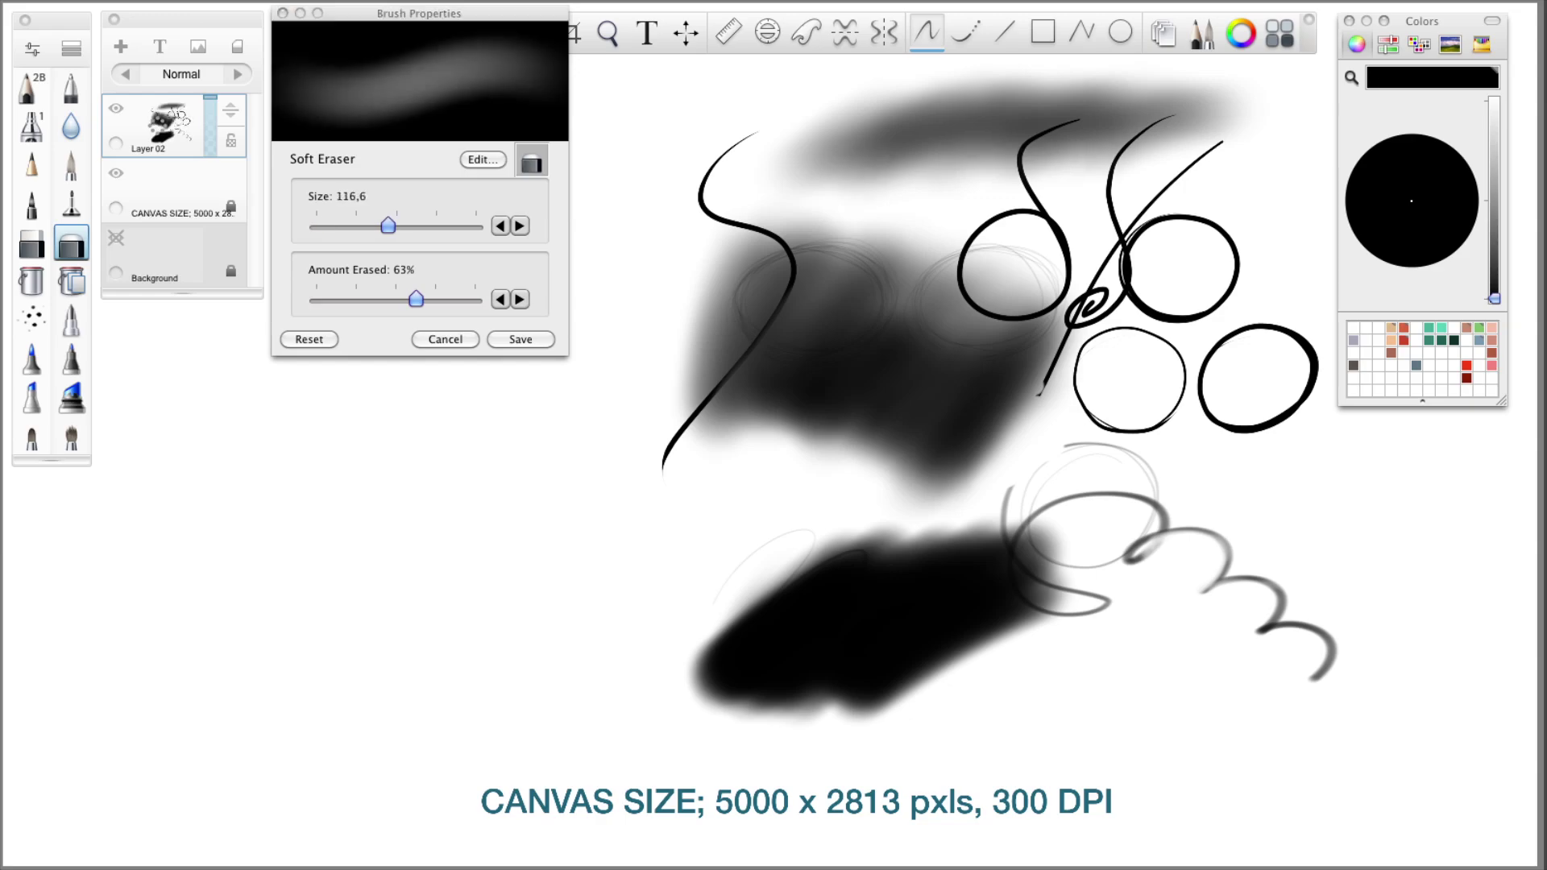
{"action": "mouse_move", "coordinate": [838, 182]}
{"action": "left_mouse_down"}
{"action": "mouse_move", "coordinate": [1201, 173]}
{"action": "mouse_move", "coordinate": [855, 173]}
{"action": "mouse_move", "coordinate": [1153, 145]}
{"action": "mouse_move", "coordinate": [846, 157]}
{"action": "mouse_move", "coordinate": [1161, 141]}
{"action": "mouse_move", "coordinate": [1015, 170]}
{"action": "mouse_move", "coordinate": [1128, 169]}
{"action": "mouse_move", "coordinate": [874, 157]}
{"action": "mouse_move", "coordinate": [1120, 141]}
{"action": "left_mouse_up"}
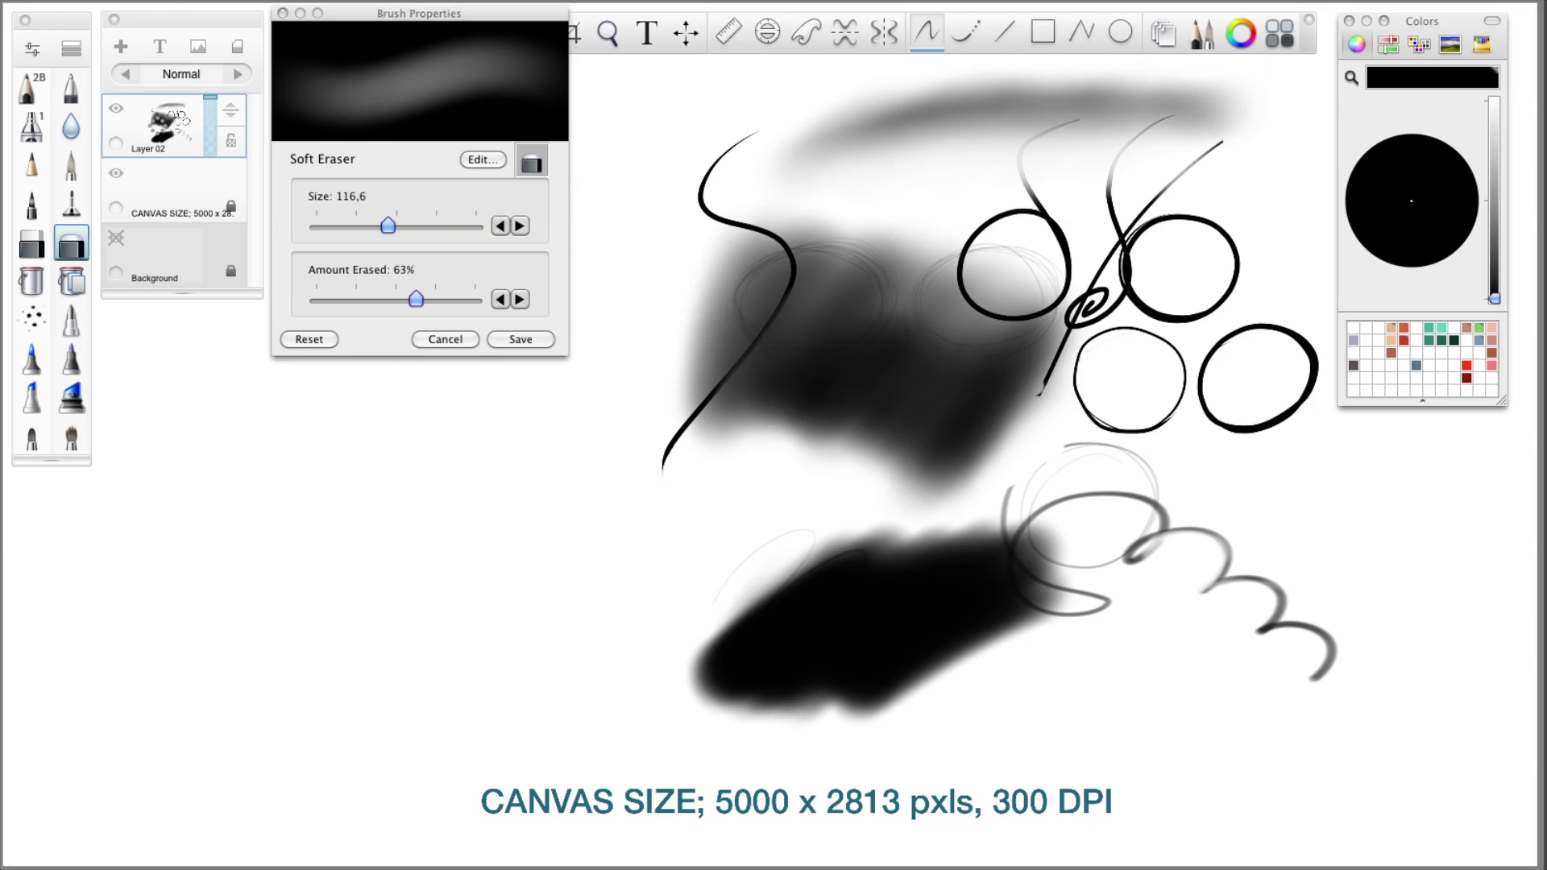
- Set the default canvas size to 3000 pixels wide and 4000 pixels high in the preferences
{"action": "left_click", "coordinate": [90, 0]}
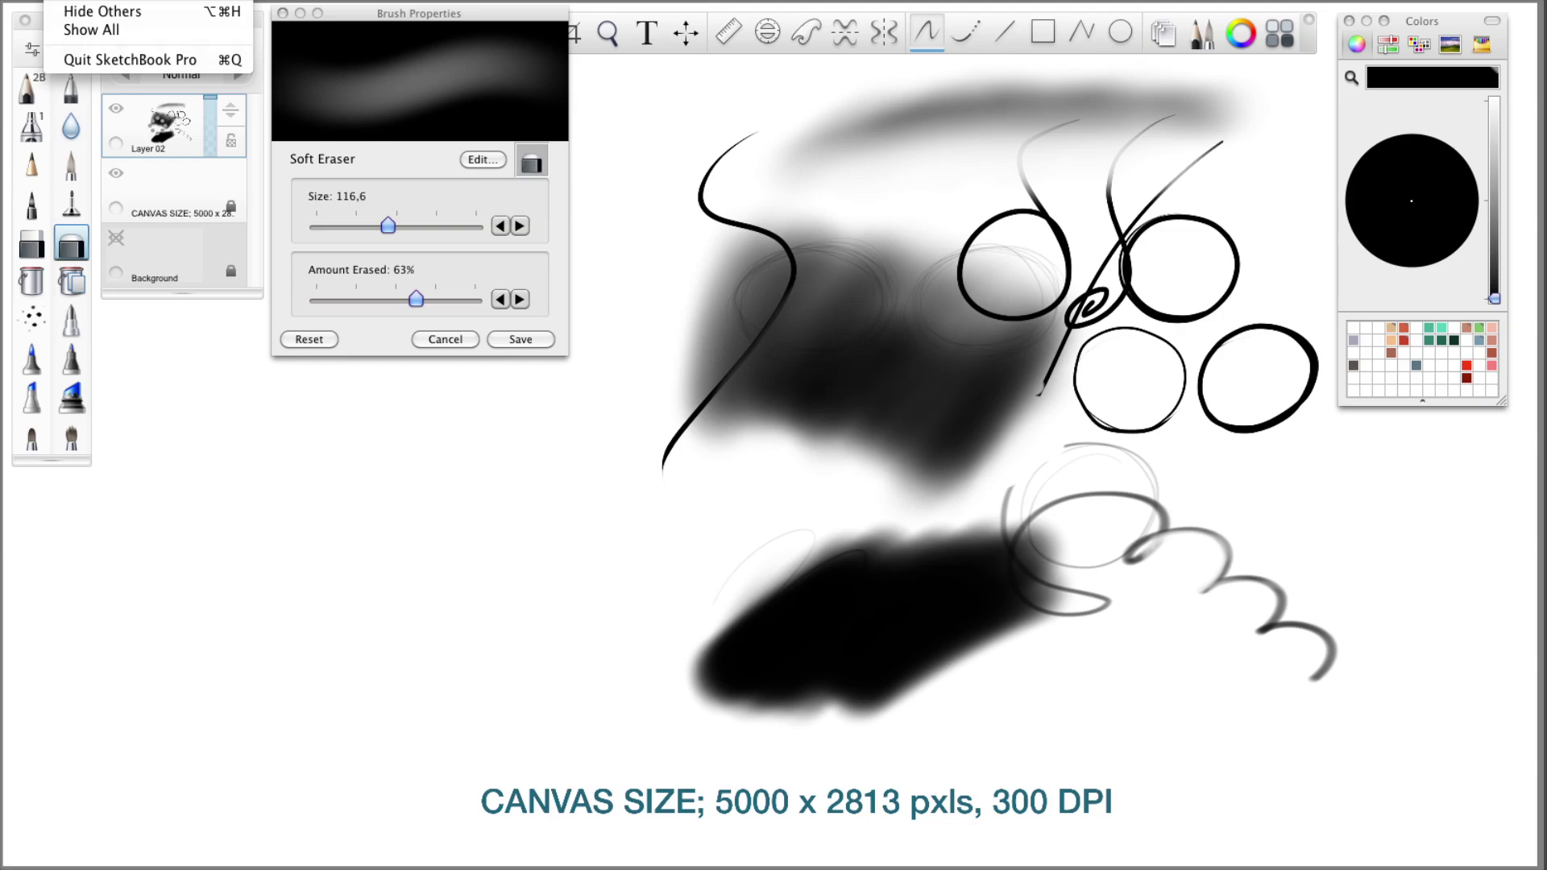
{"action": "left_click", "coordinate": [97, 0]}
{"action": "left_click_drag", "start_coordinate": [772, 39], "coordinate": [586, 99]}
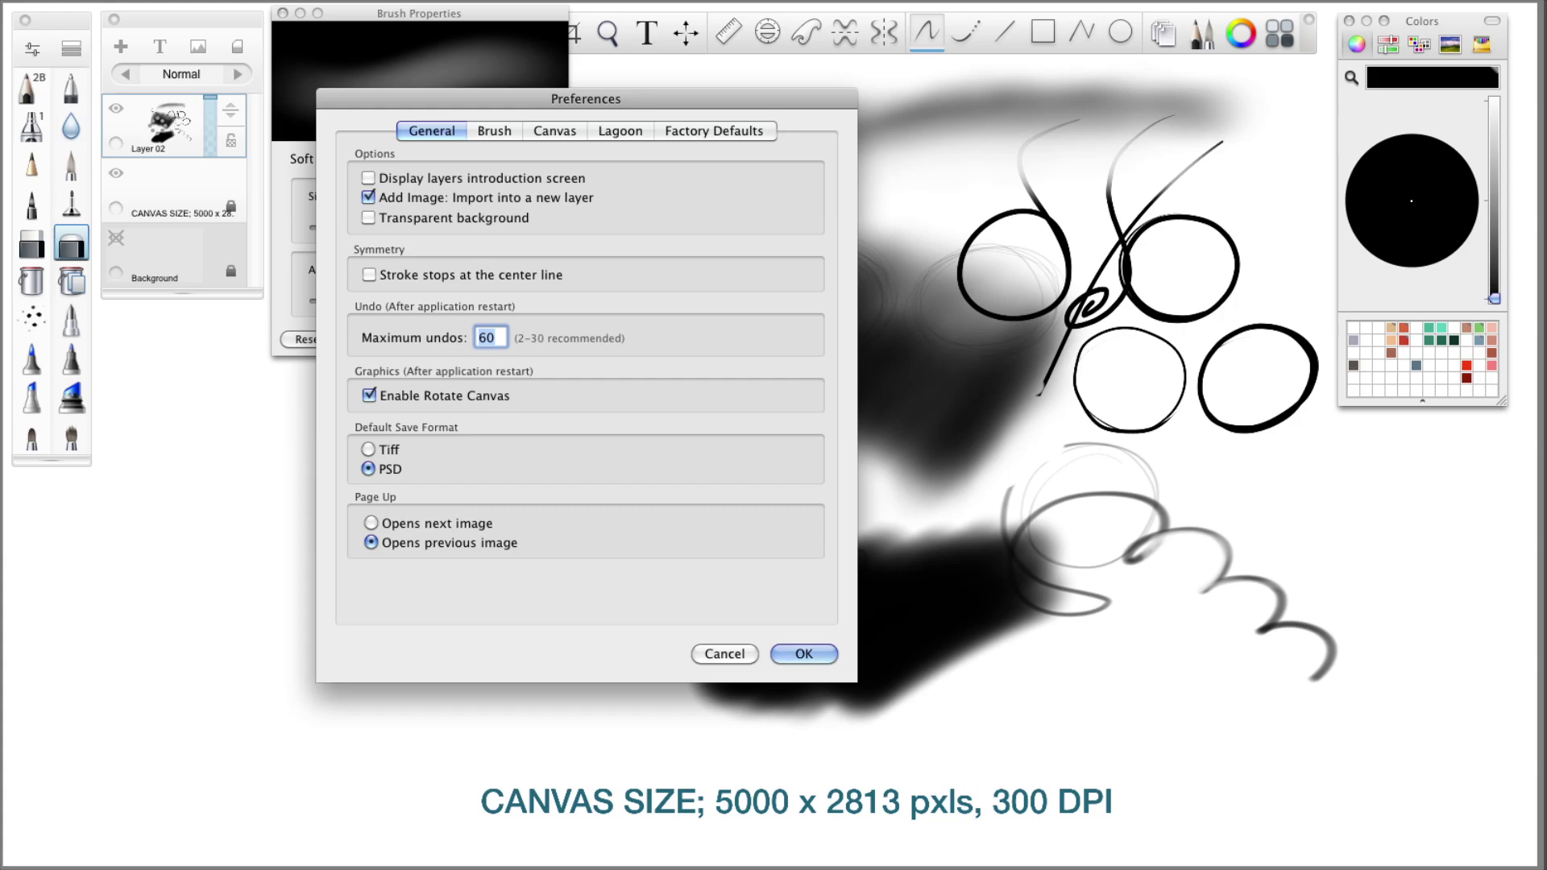
{"action": "left_click", "coordinate": [554, 131]}
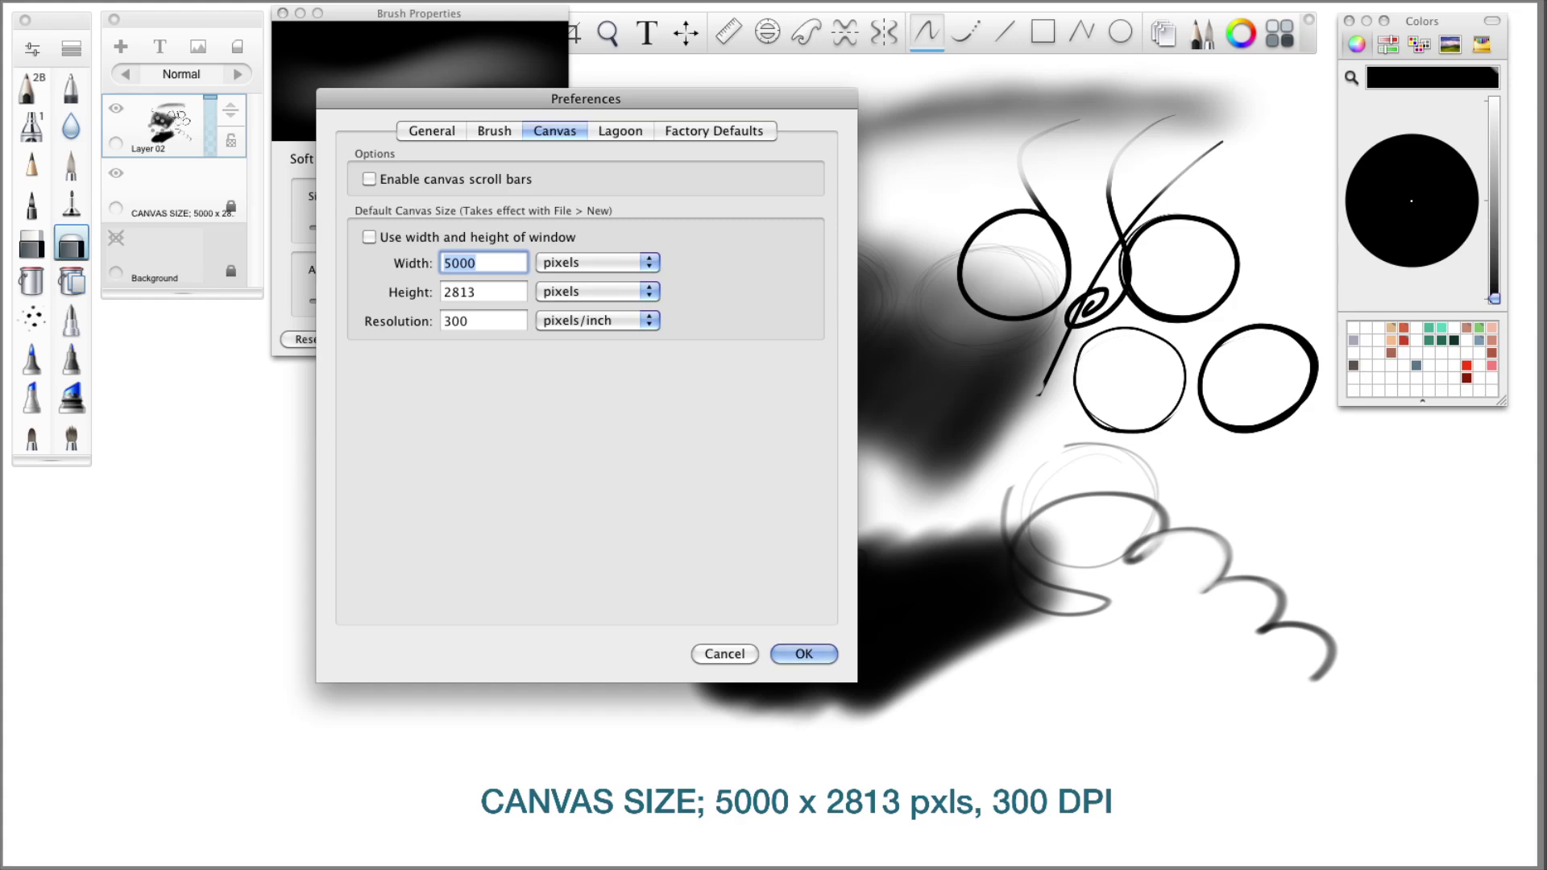
{"action": "type", "text": "3000"}
{"action": "key", "text": "Tab"}
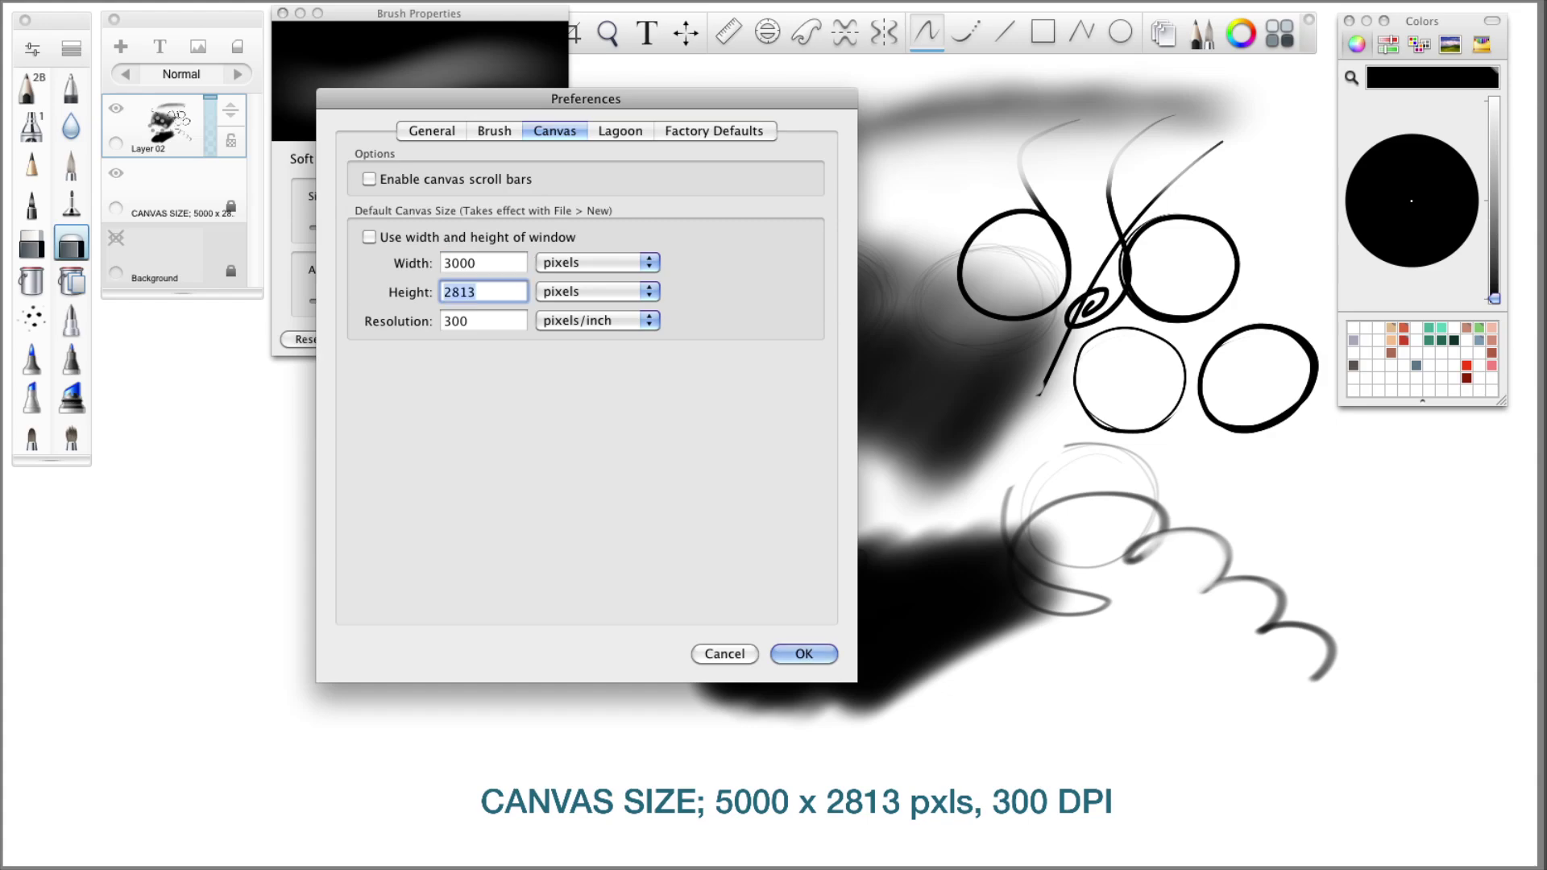
{"action": "type", "text": "4000"}
{"action": "left_click", "coordinate": [823, 651]}
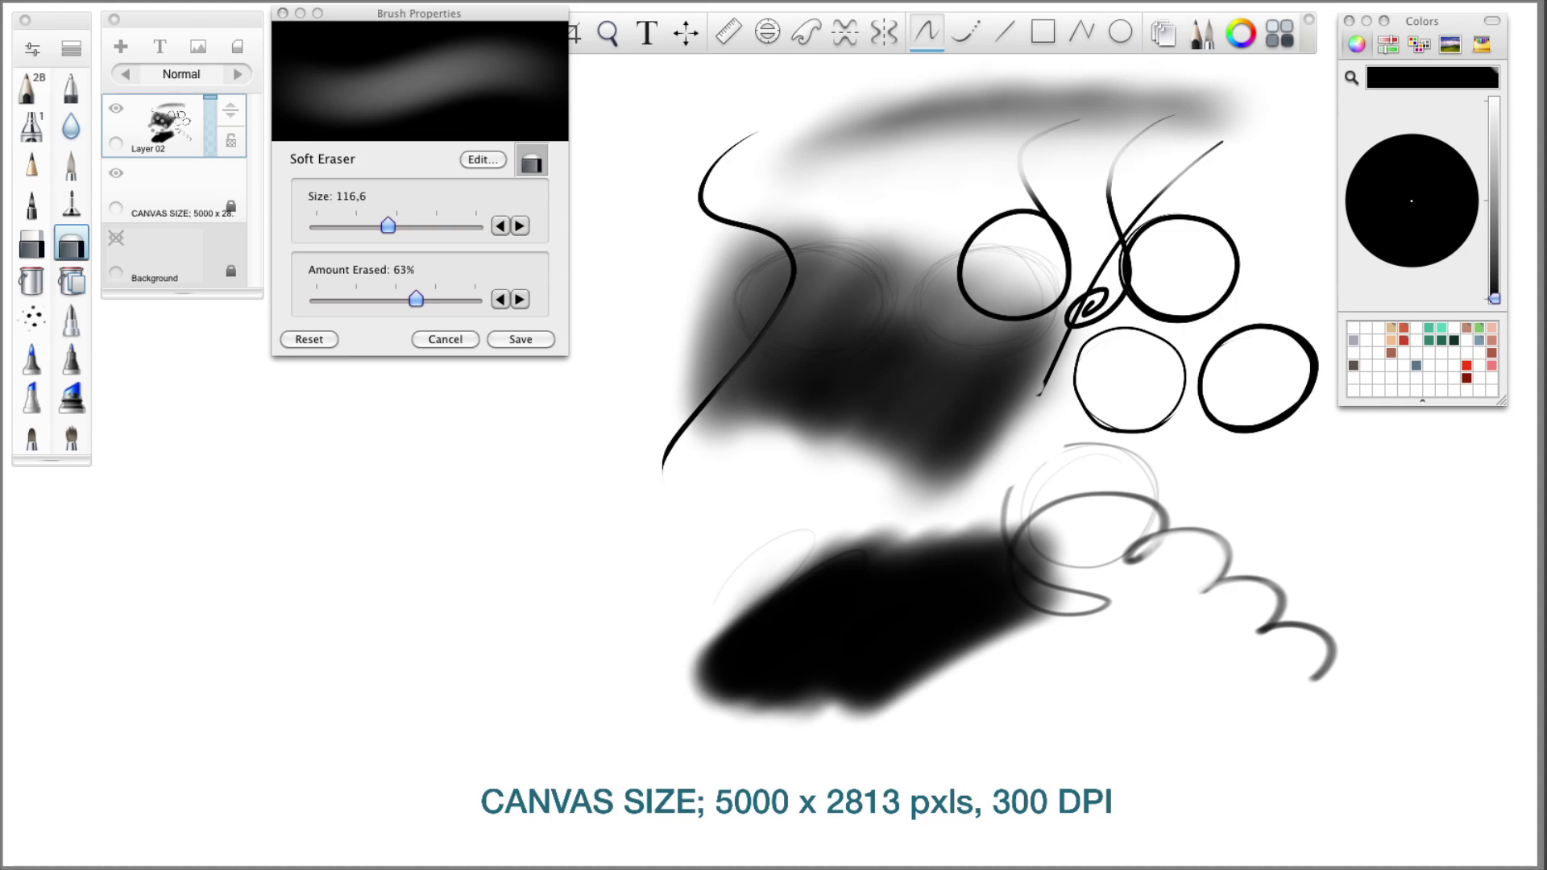
- Create a new canvas without saving the test drawing and fit the whole blank page in view
{"action": "left_click", "coordinate": [184, 0]}
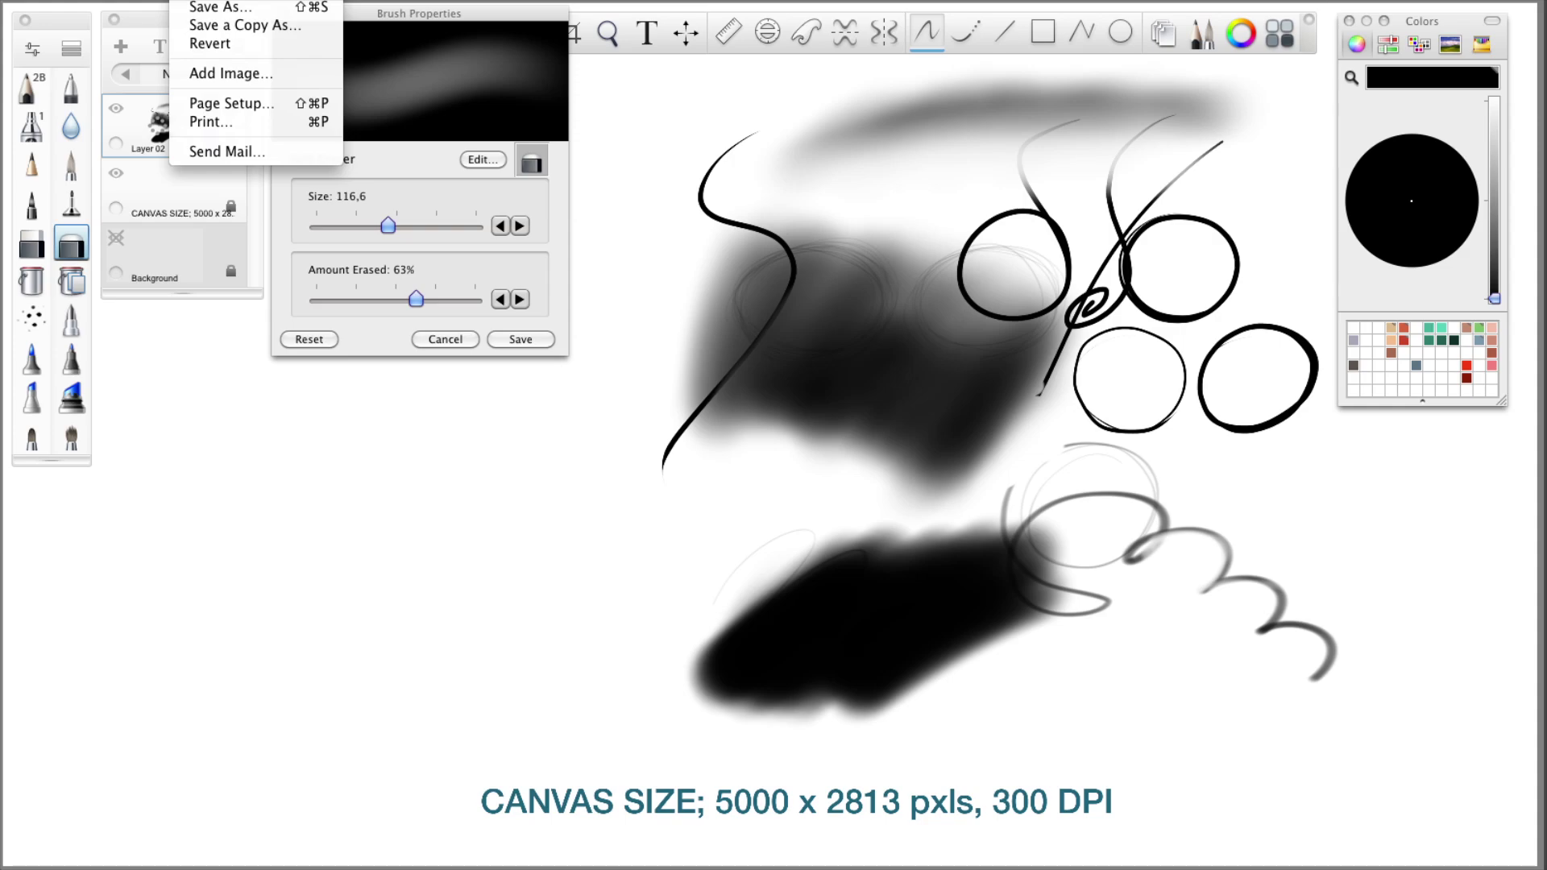
{"action": "left_click", "coordinate": [211, 0]}
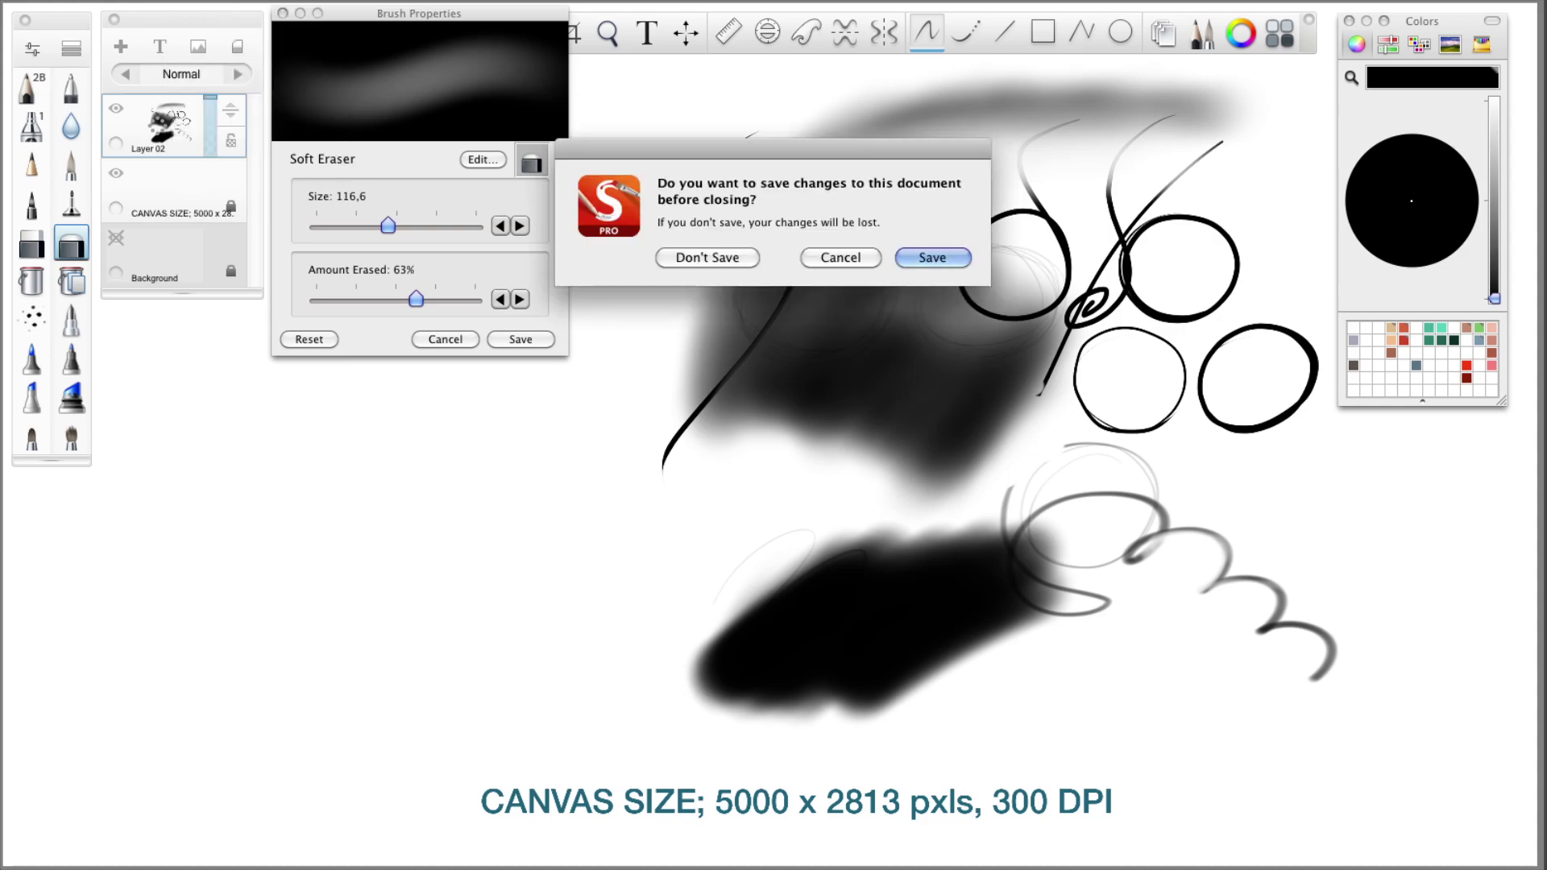
{"action": "left_click", "coordinate": [711, 258]}
{"action": "key", "text": "space"}
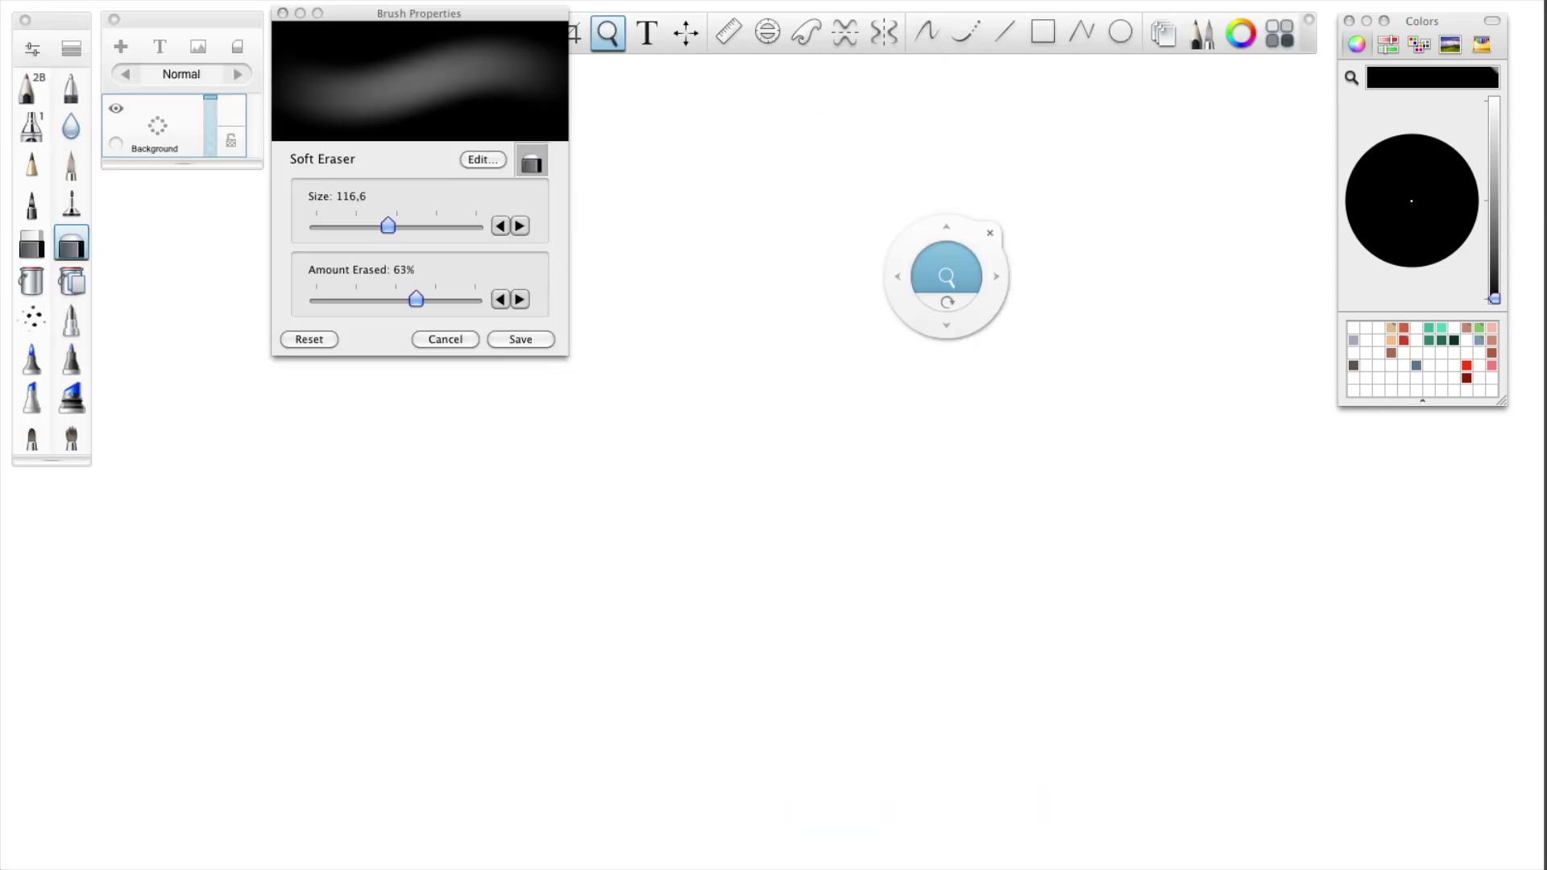
{"action": "left_click_drag", "start_coordinate": [947, 277], "coordinate": [648, 383]}
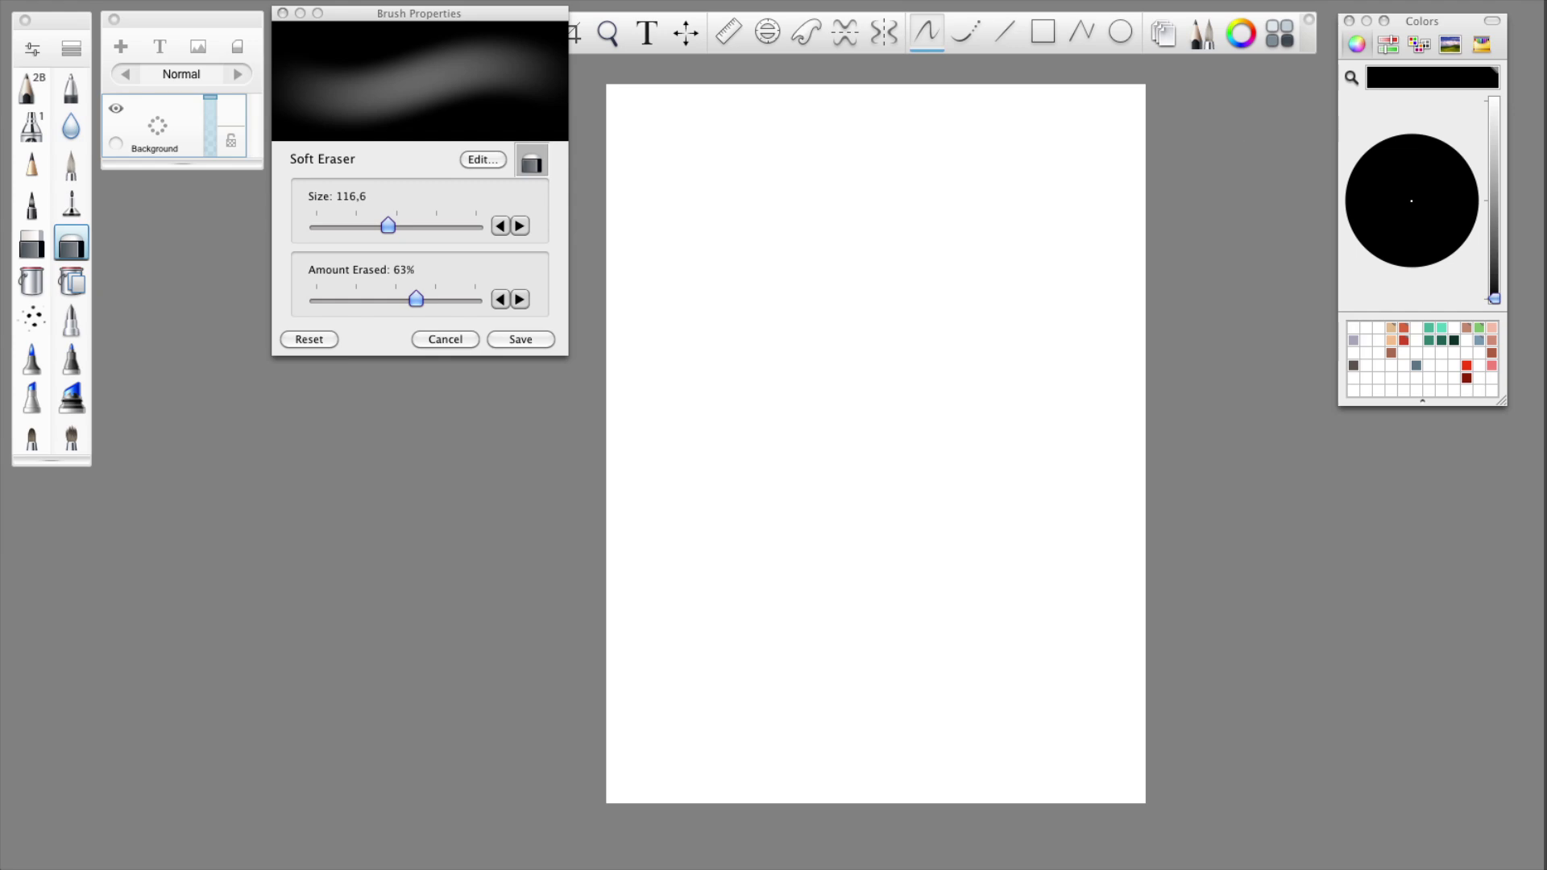
- Set the default canvas size to 2000 by 2000 pixels in the preferences
{"action": "left_click", "coordinate": [87, 0]}
{"action": "left_click", "coordinate": [97, 0]}
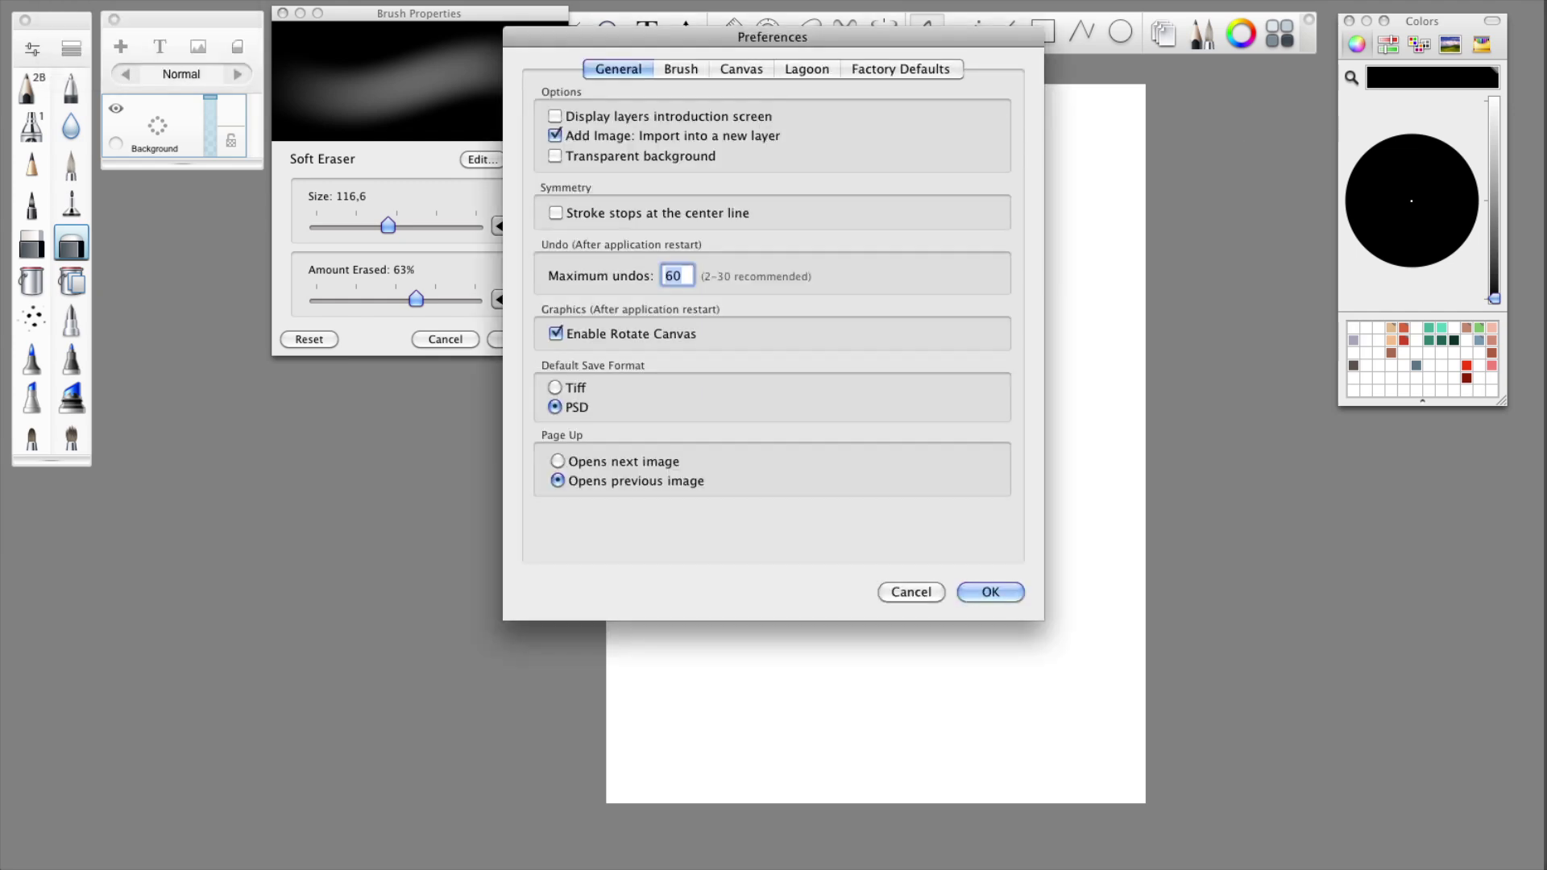
{"action": "left_click", "coordinate": [742, 70]}
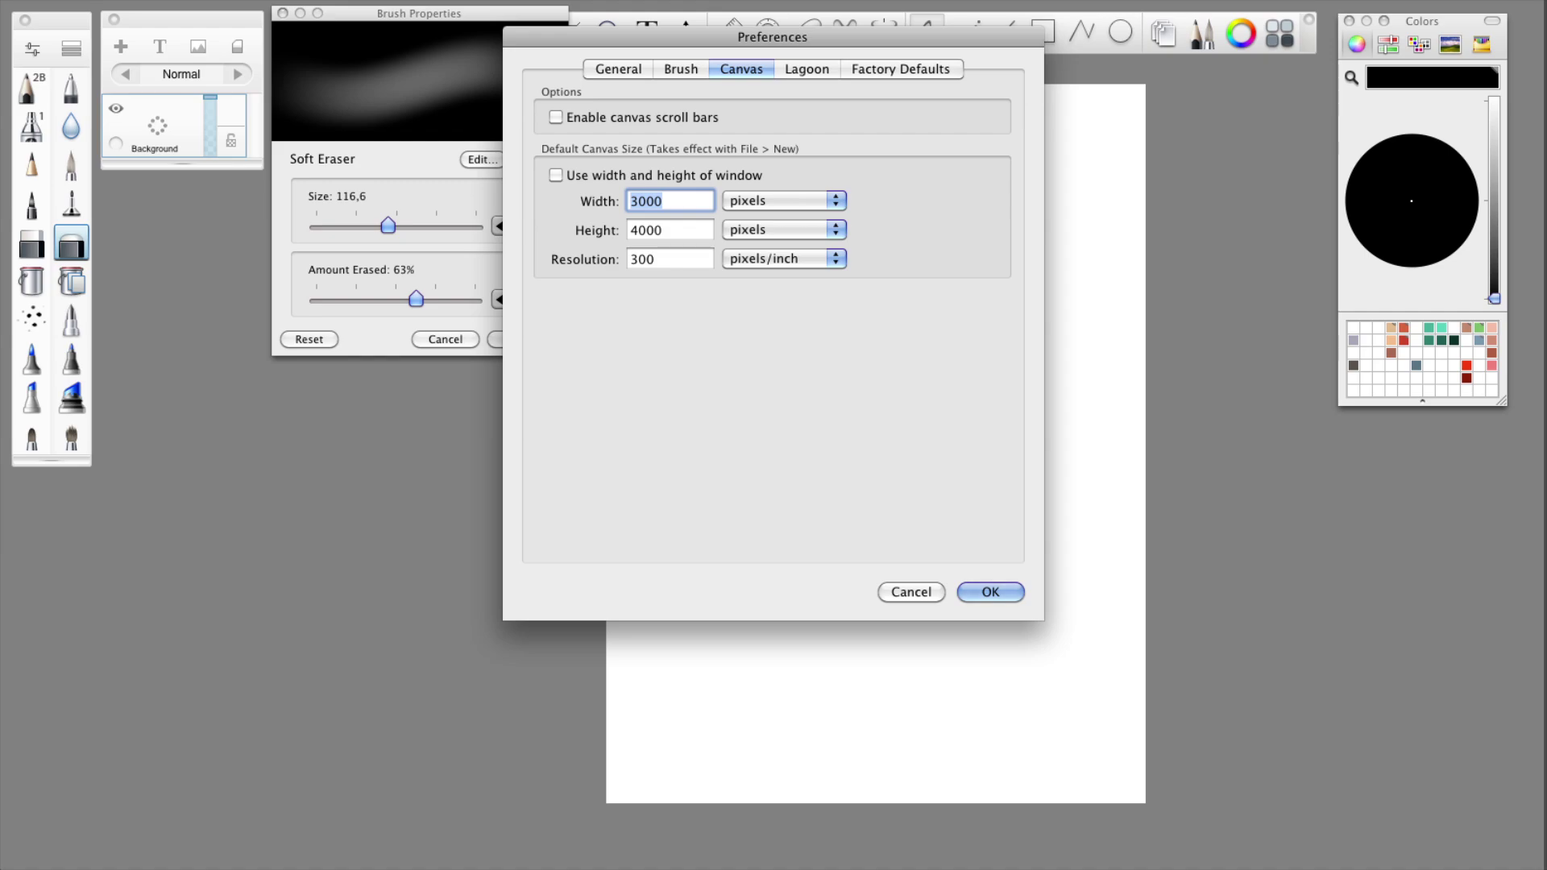
{"action": "type", "text": "2000"}
{"action": "key", "text": "Tab"}
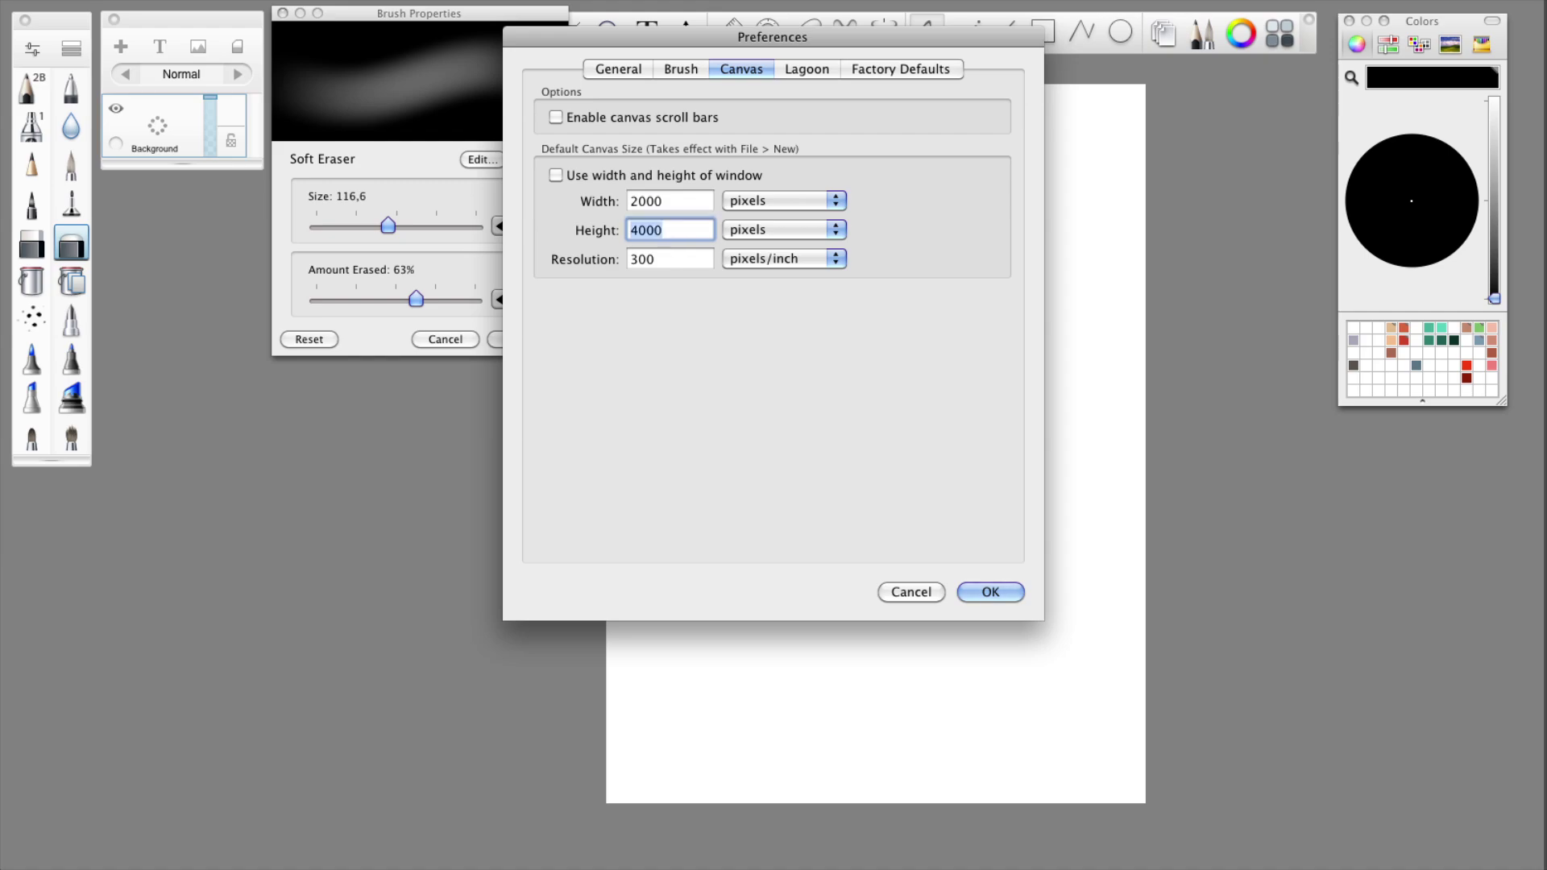
{"action": "type", "text": "2000"}
{"action": "key", "text": "Tab"}
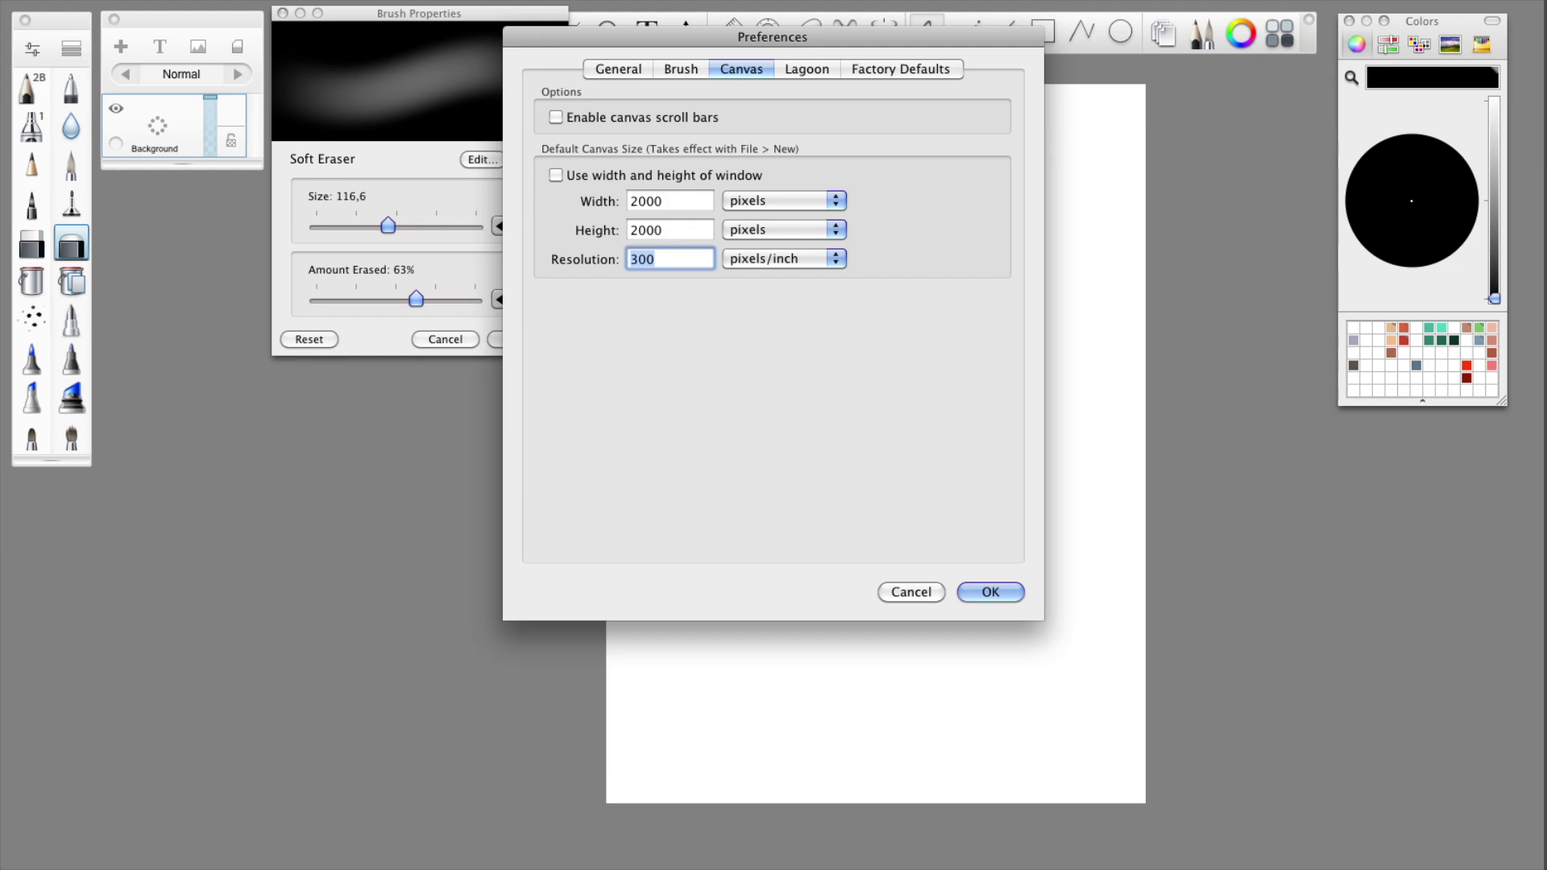
{"action": "left_click", "coordinate": [1009, 589]}
- Create a new canvas at the square default size and zoom out until all its edges show
{"action": "left_click", "coordinate": [185, 0]}
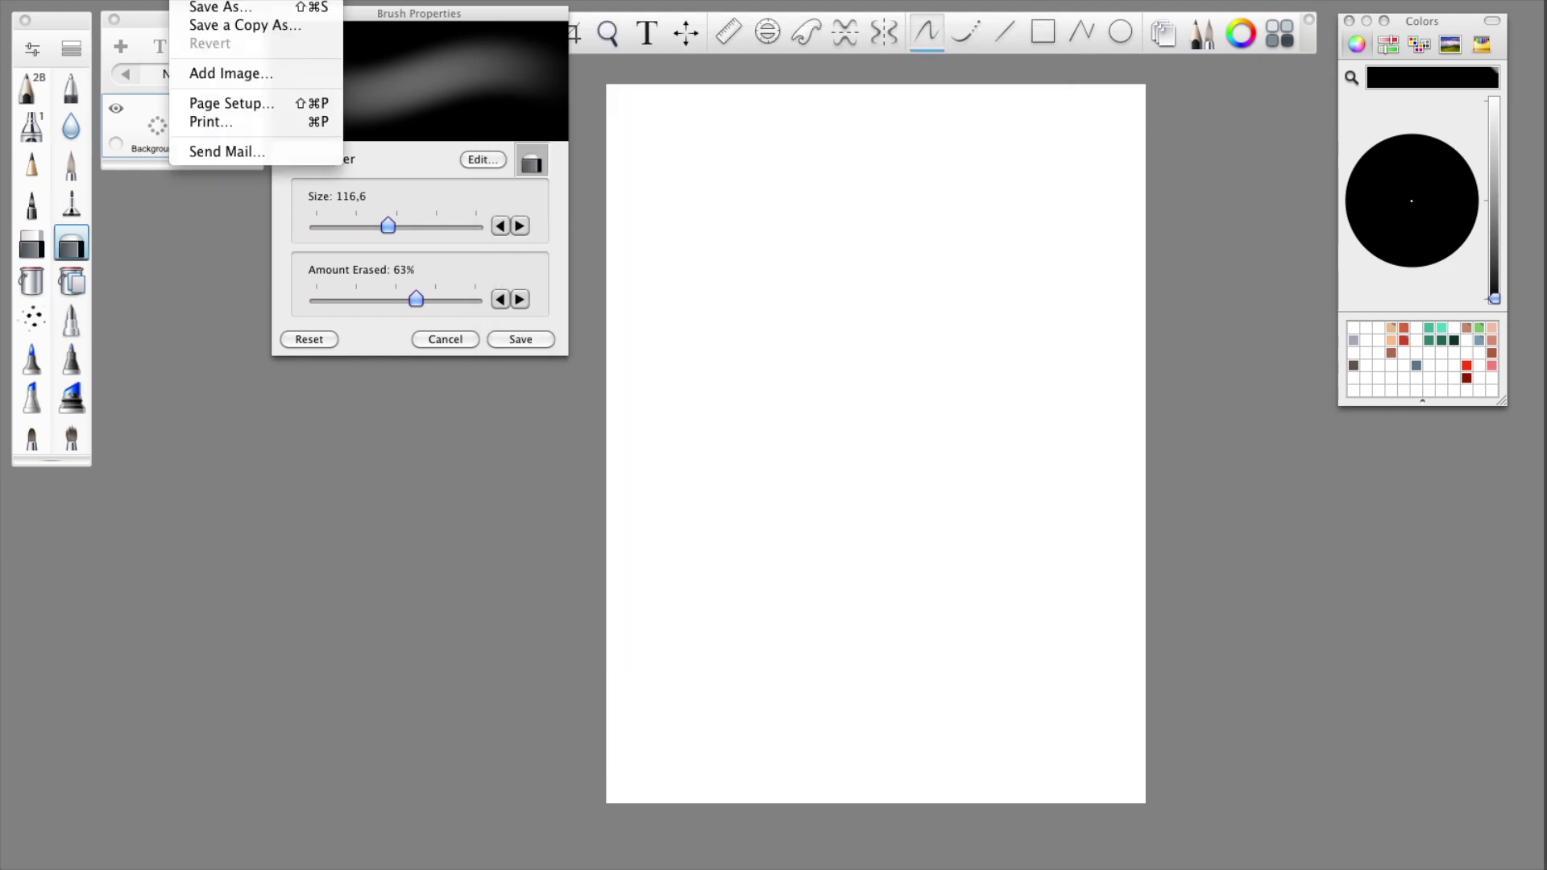
{"action": "left_click", "coordinate": [202, 0]}
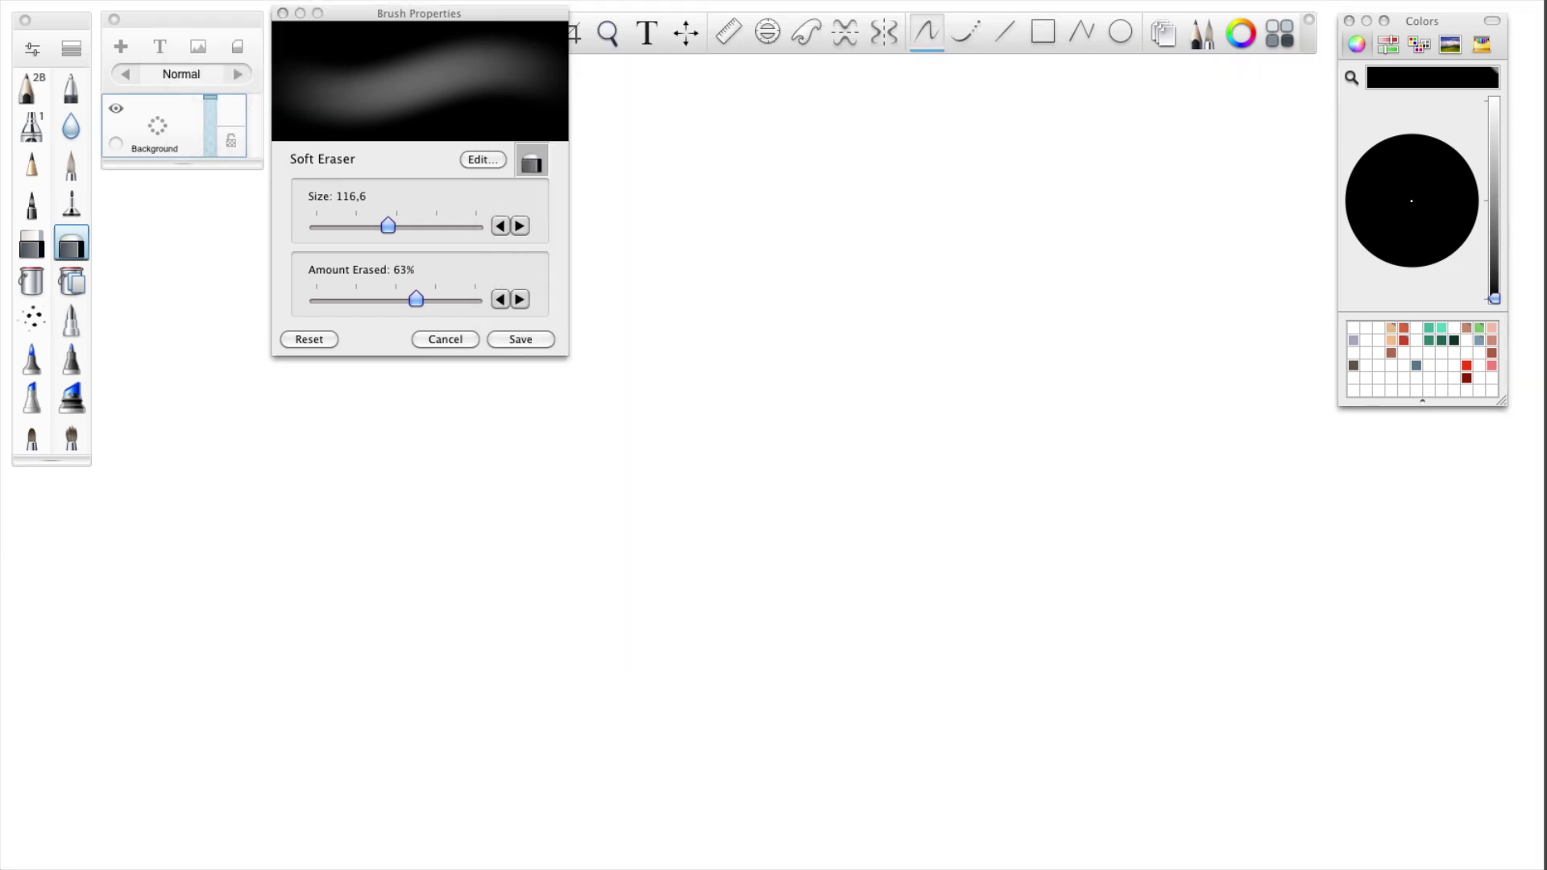
{"action": "key", "text": "space"}
{"action": "left_click_drag", "start_coordinate": [984, 484], "coordinate": [734, 350]}
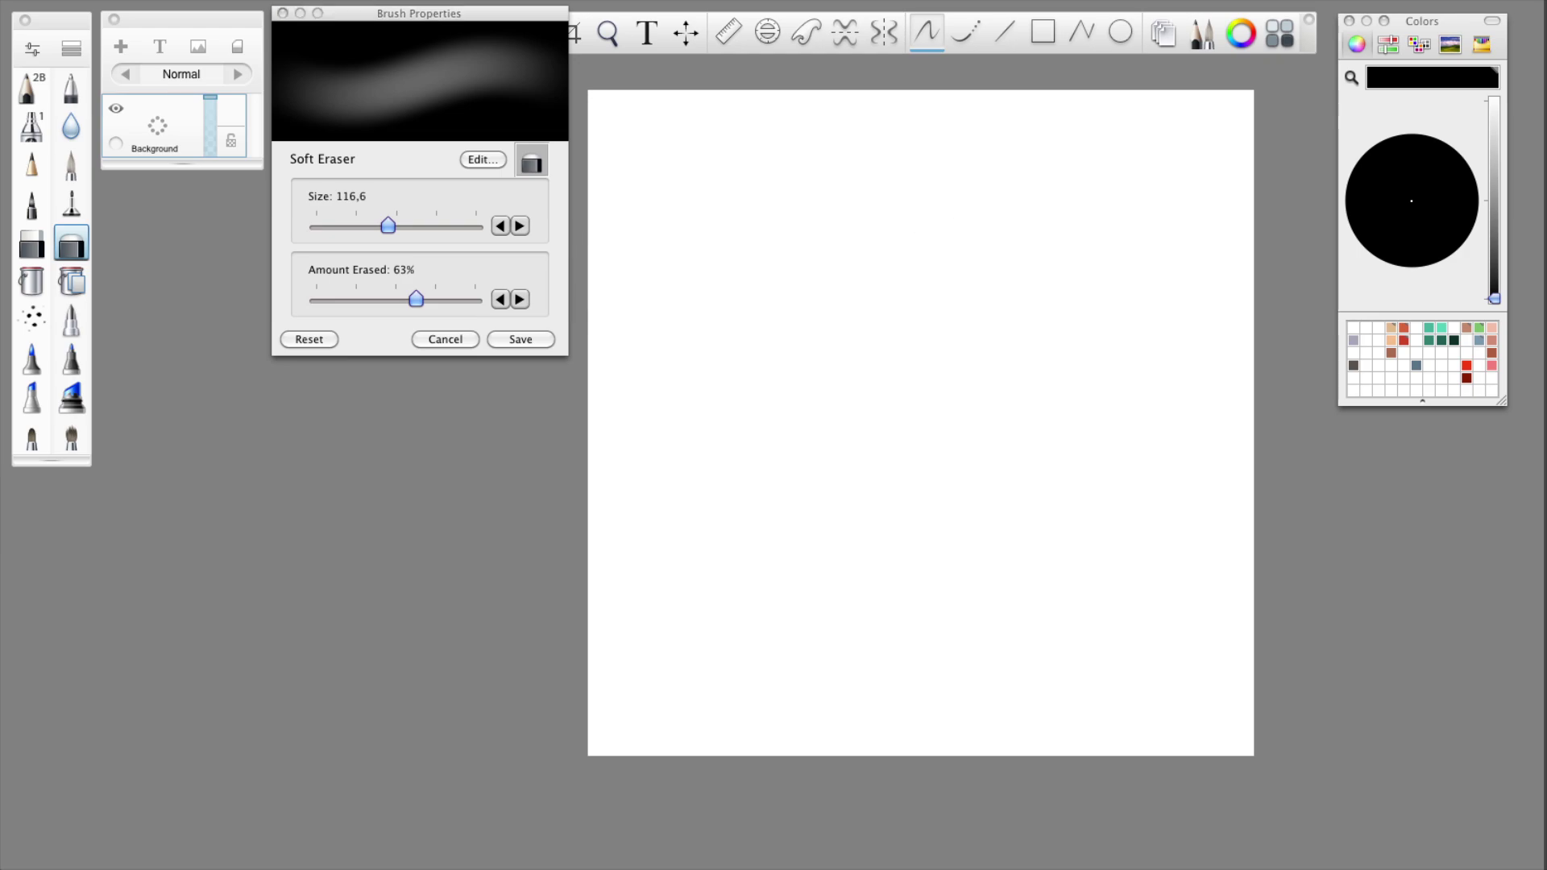
- Set the default canvas size to 100 by 100 pixels and create a new canvas at that size
{"action": "left_click", "coordinate": [89, 0]}
{"action": "left_click", "coordinate": [96, 0]}
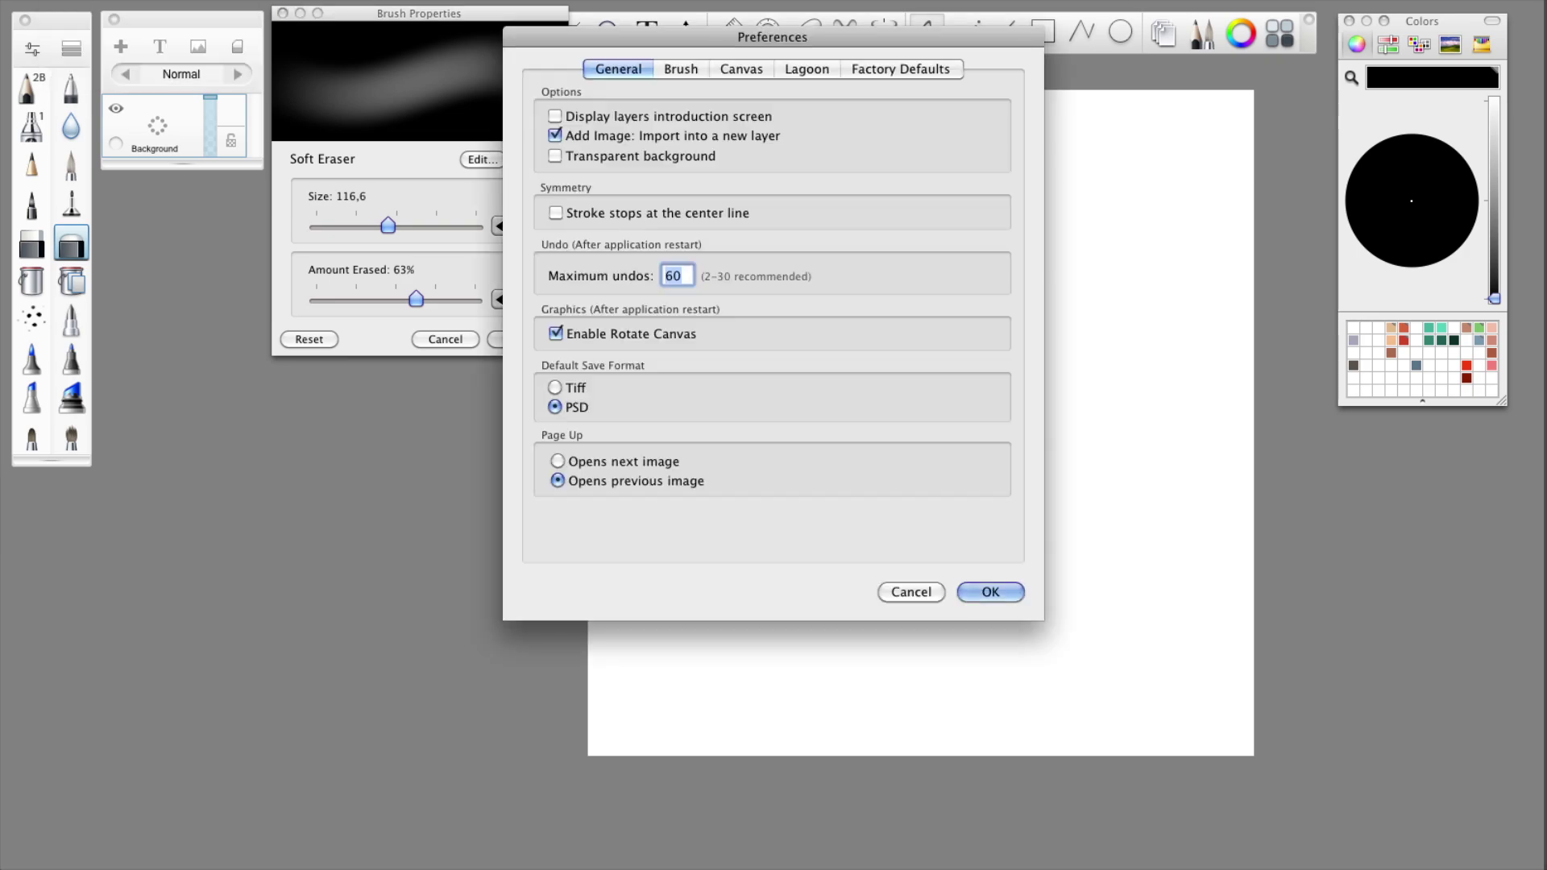
{"action": "left_click", "coordinate": [741, 69]}
{"action": "double_click", "coordinate": [663, 201]}
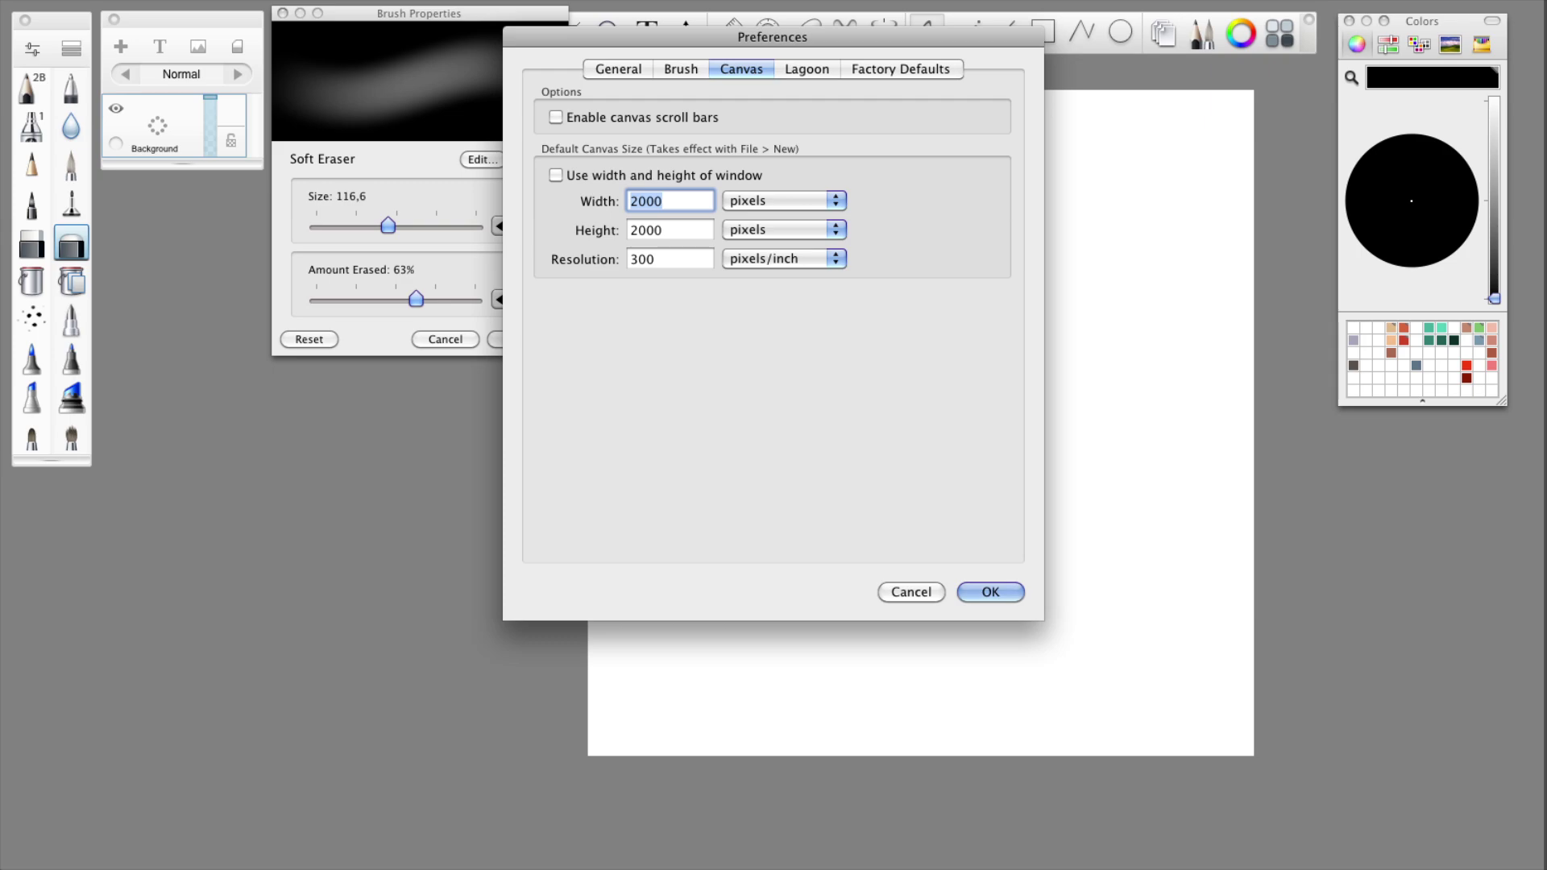
{"action": "type", "text": "100"}
{"action": "key", "text": "Tab"}
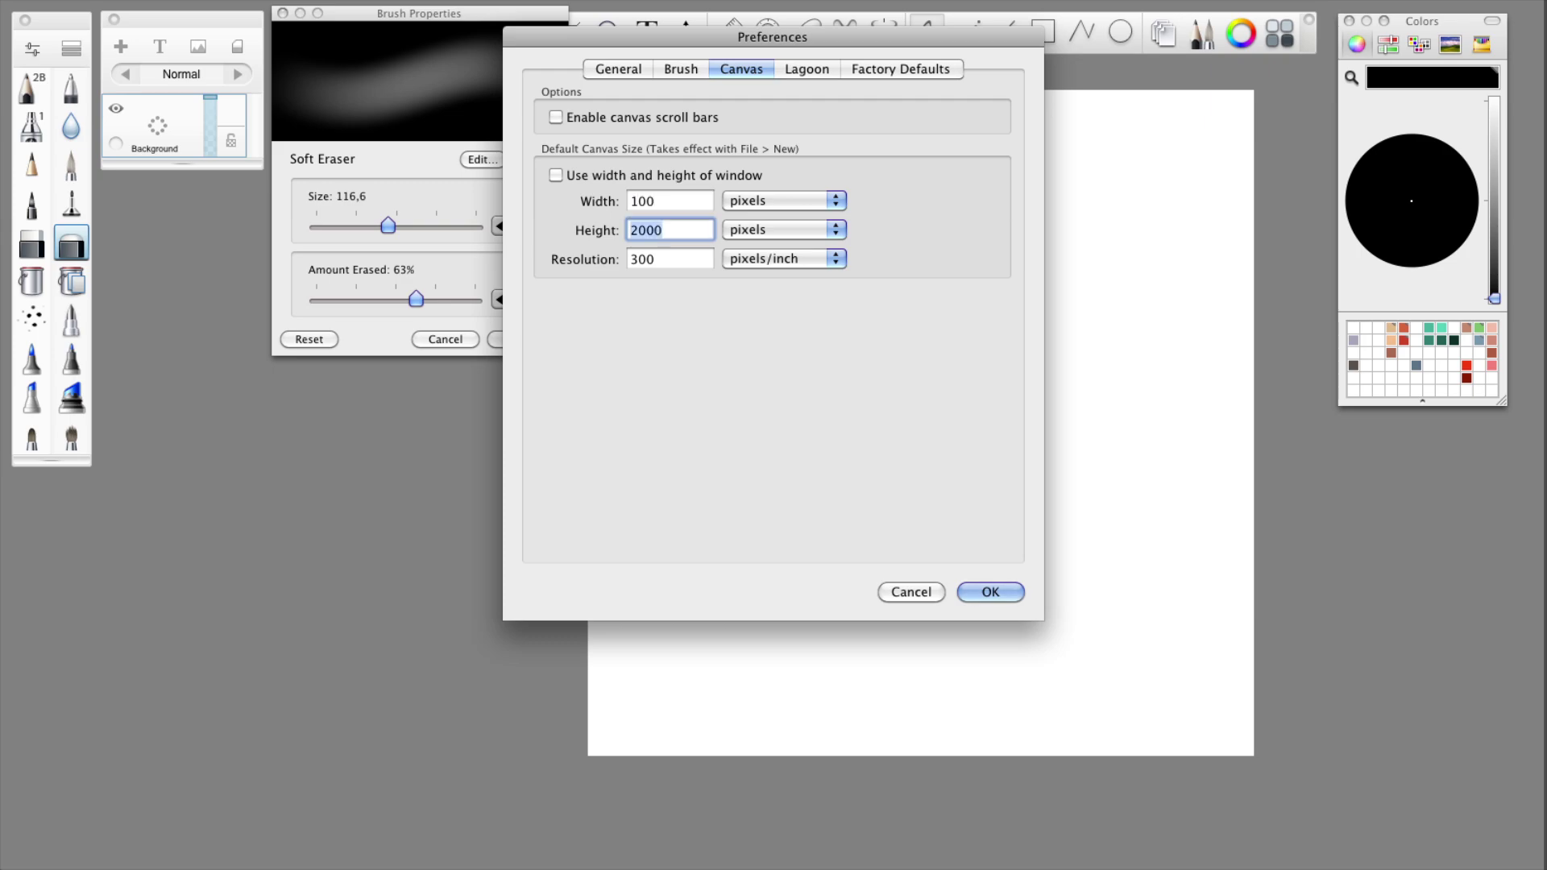
{"action": "type", "text": "100"}
{"action": "key", "text": "Tab"}
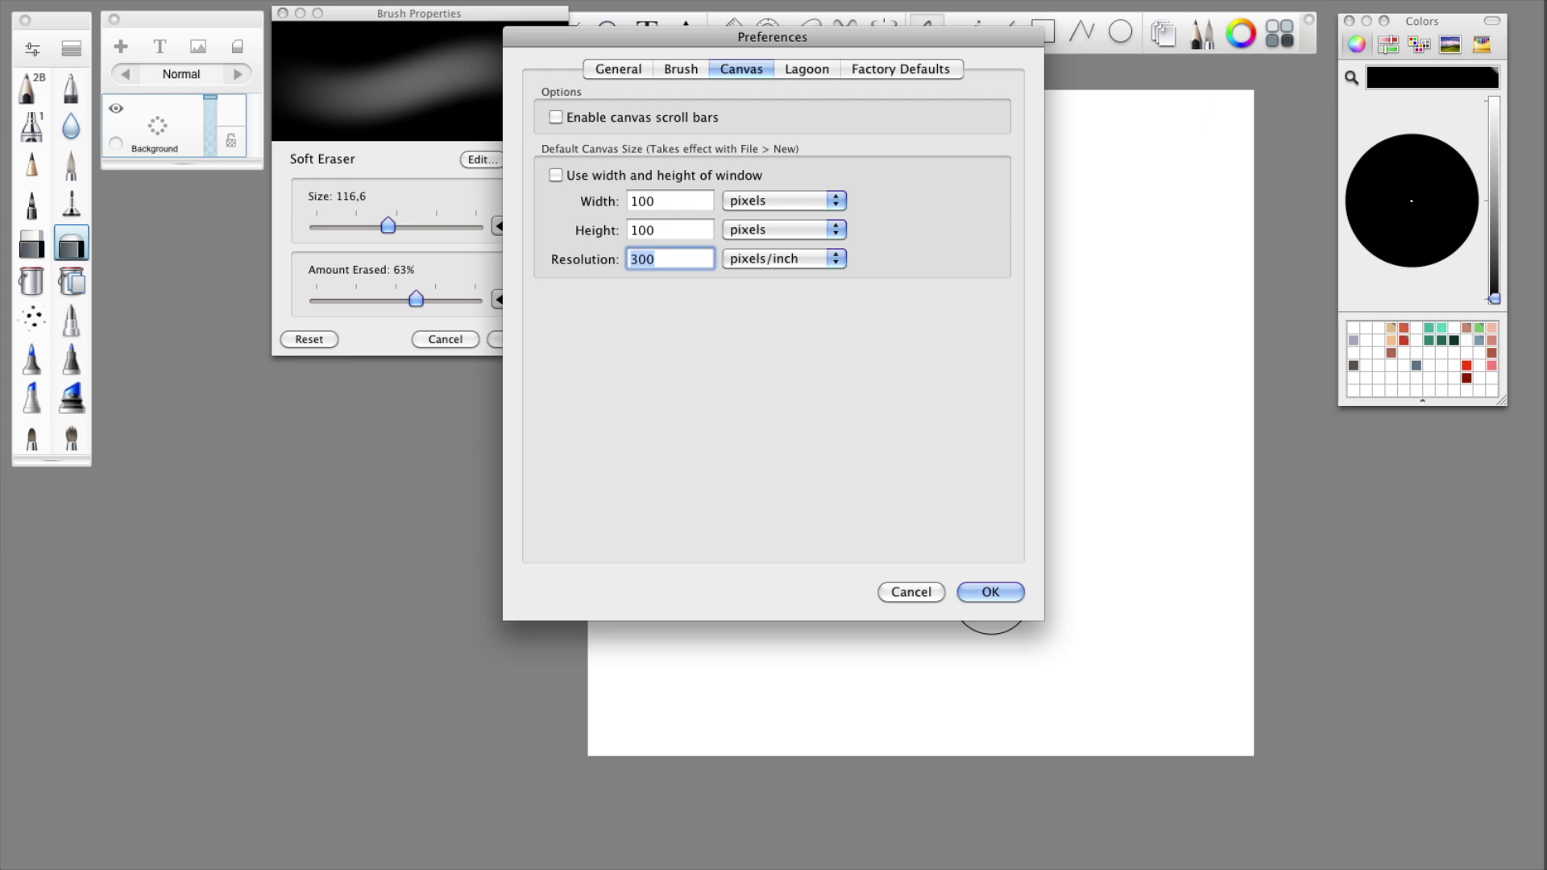
{"action": "left_click", "coordinate": [991, 592]}
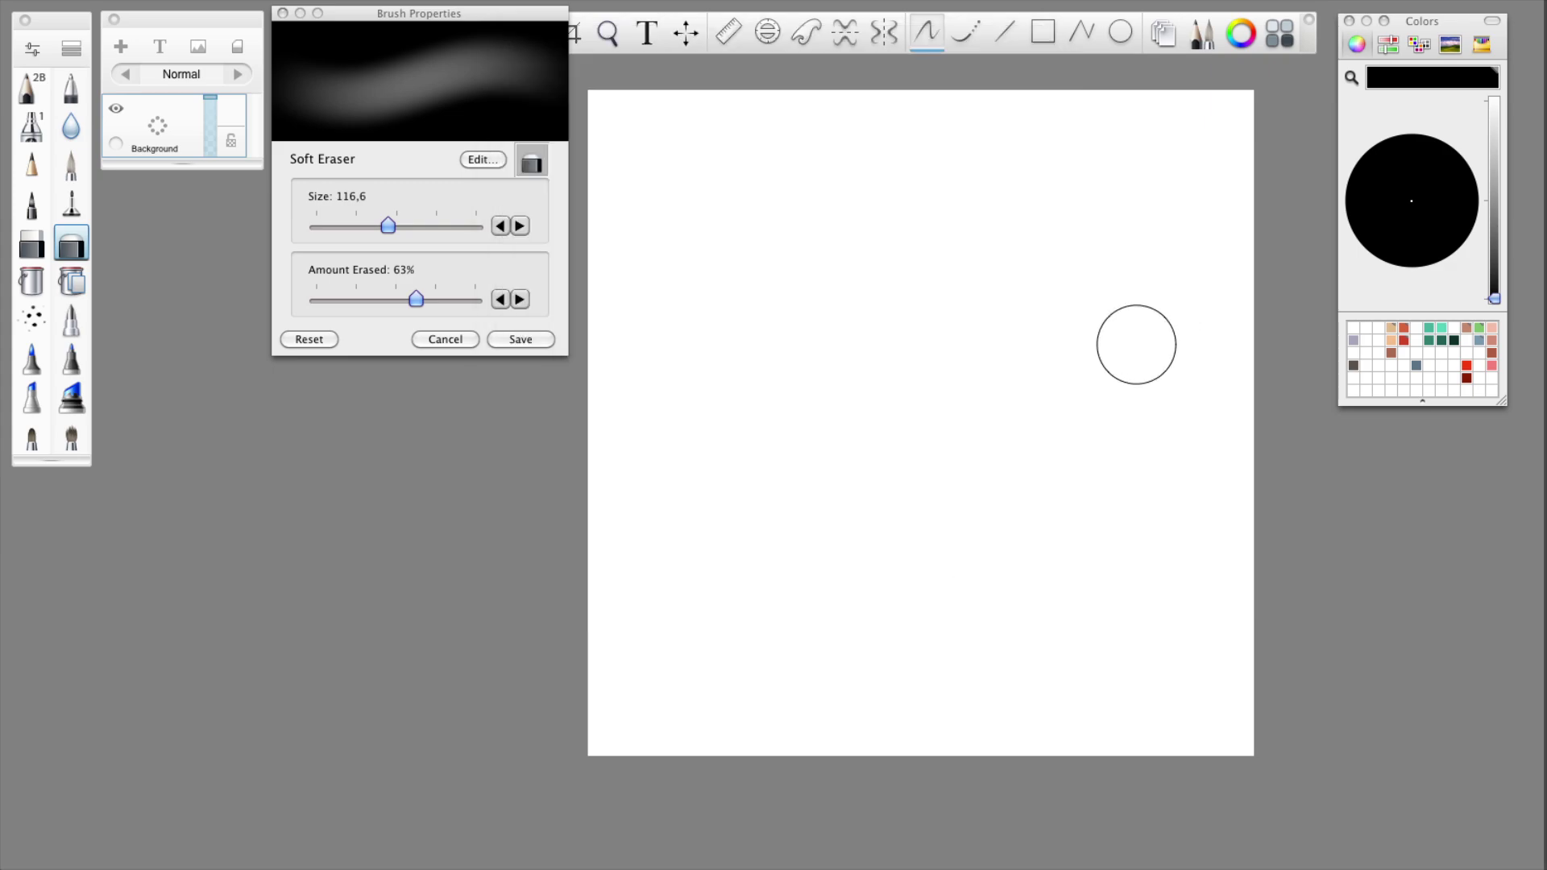
{"action": "left_click", "coordinate": [185, 0]}
{"action": "left_click", "coordinate": [193, 0]}
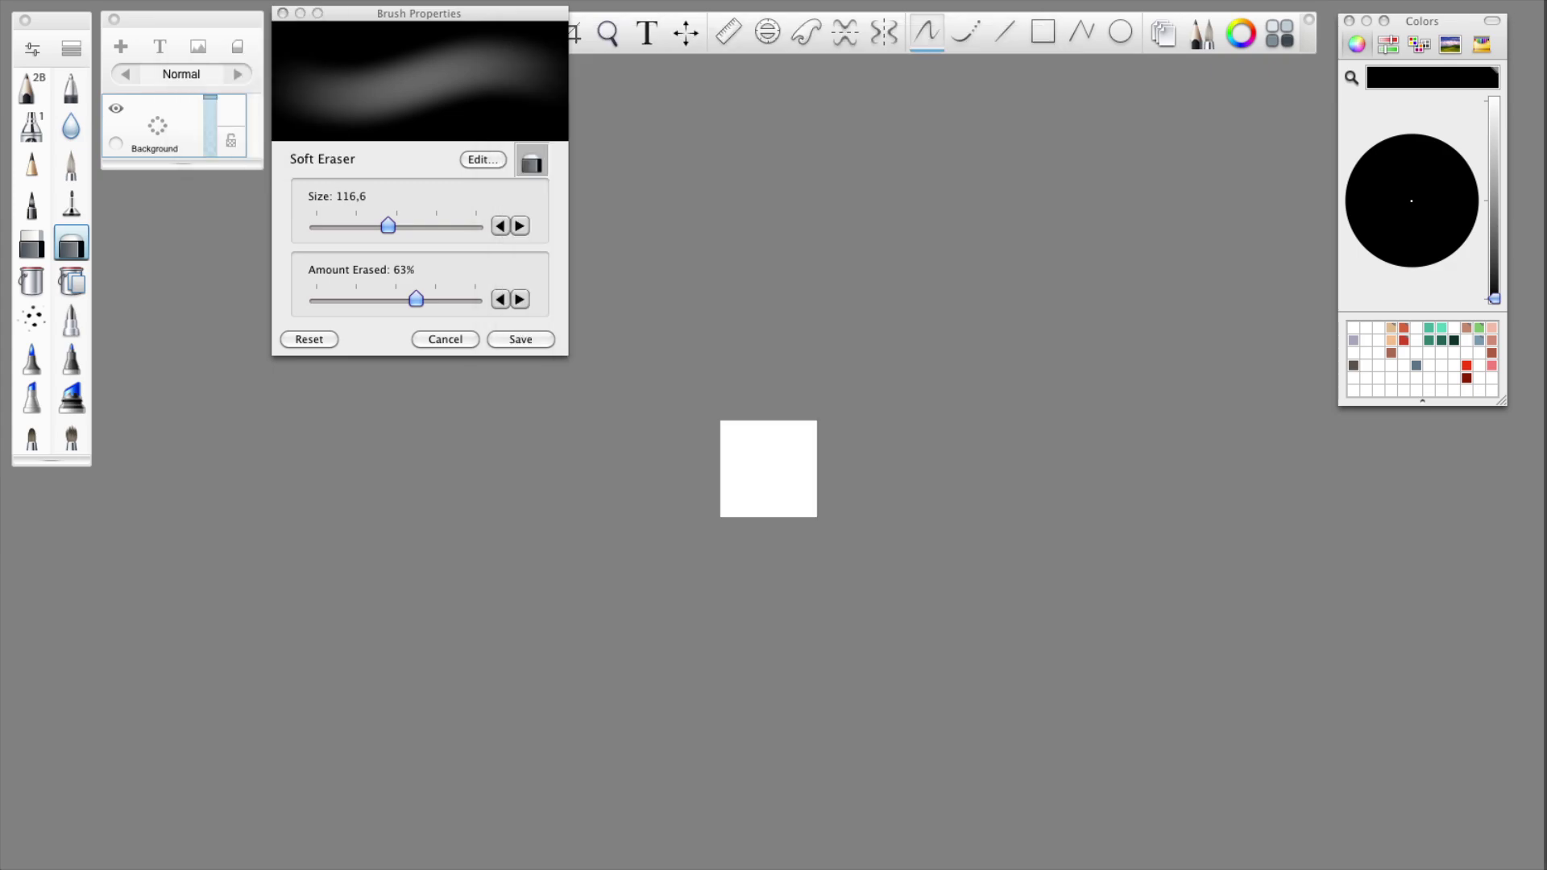